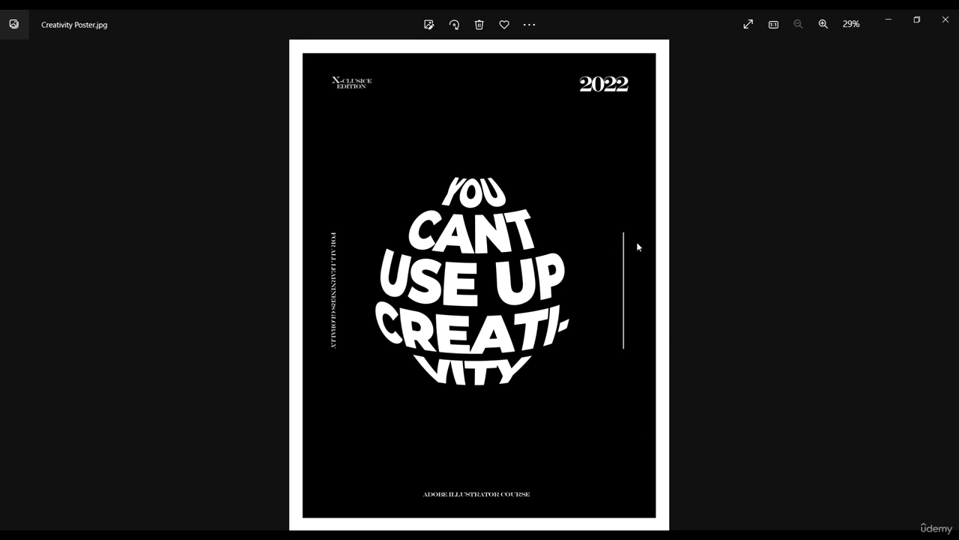
# Browse through the finished Creativity Poster images in the photo viewer.
pyautogui.click(16, 285)
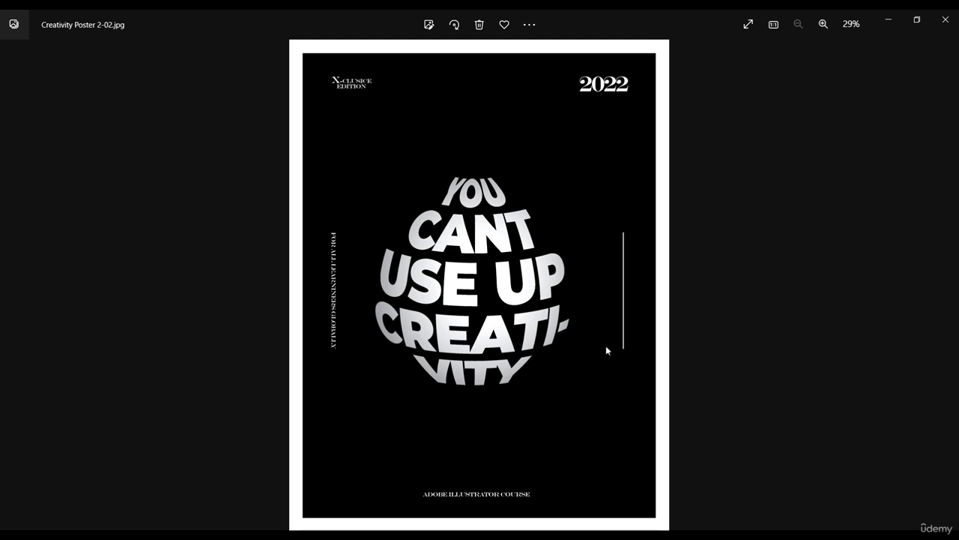
pyautogui.click(938, 286)
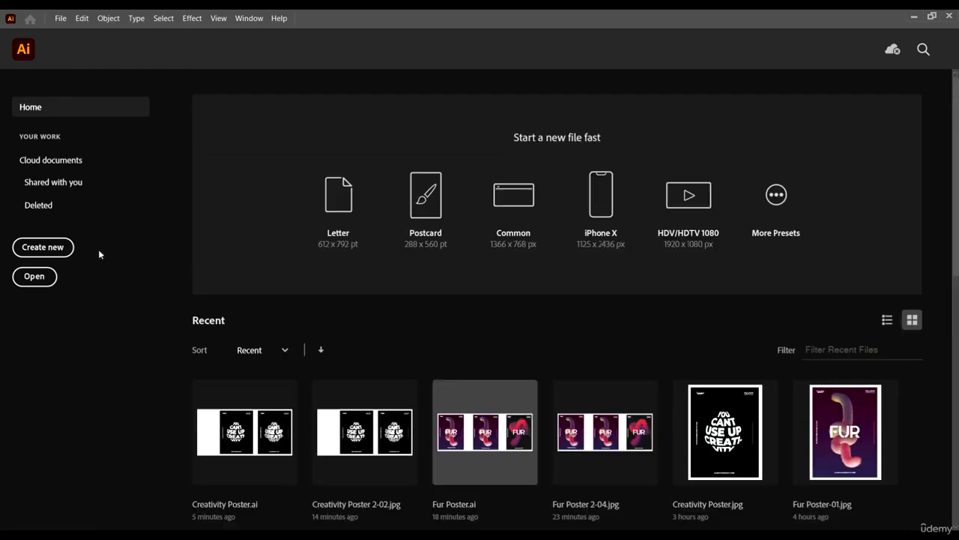
# Open Creativity Poster.ai from the 7 SHAPE BLENDING AND EFFECTS folder.
pyautogui.click(37, 275)
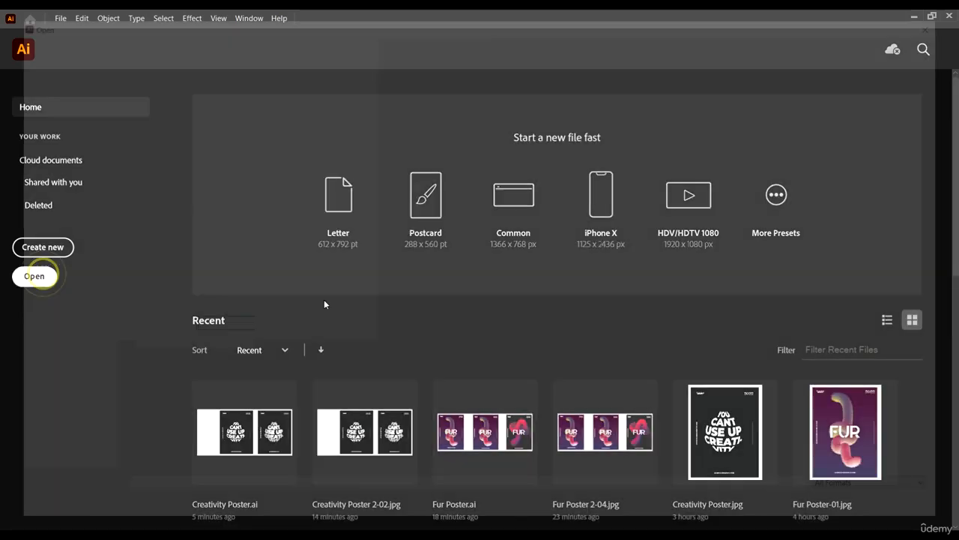
pyautogui.click(287, 122)
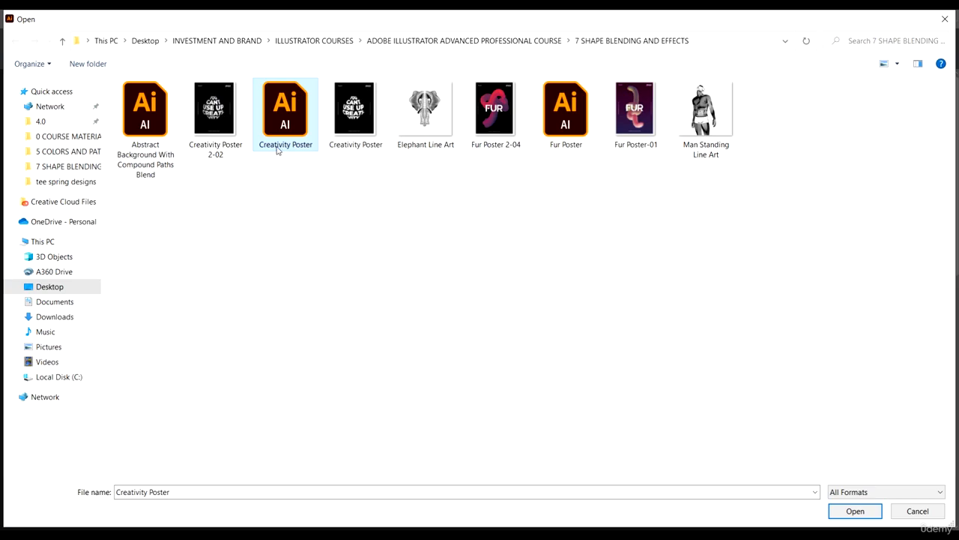
pyautogui.click(855, 510)
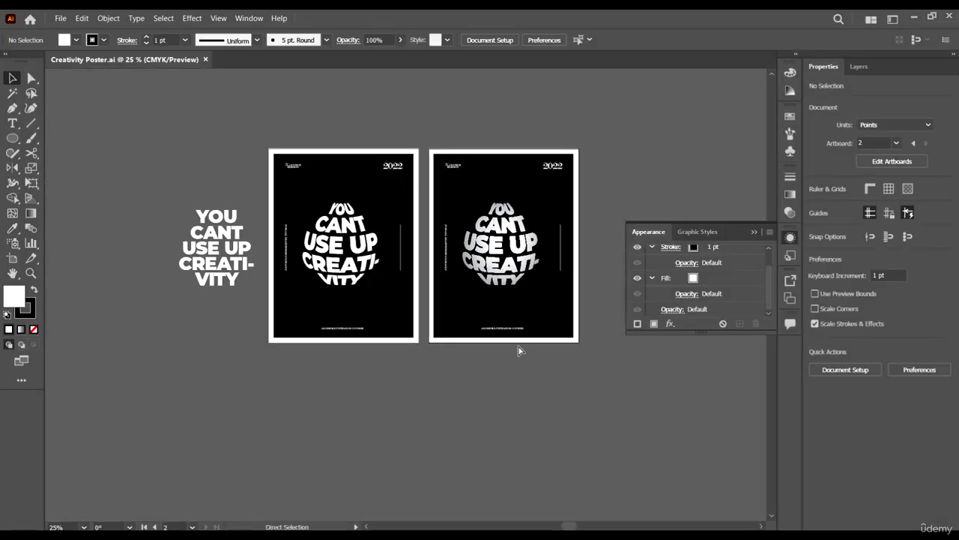
# Close the Appearance panel floating over the canvas.
pyautogui.scroll(1, 521, 342)
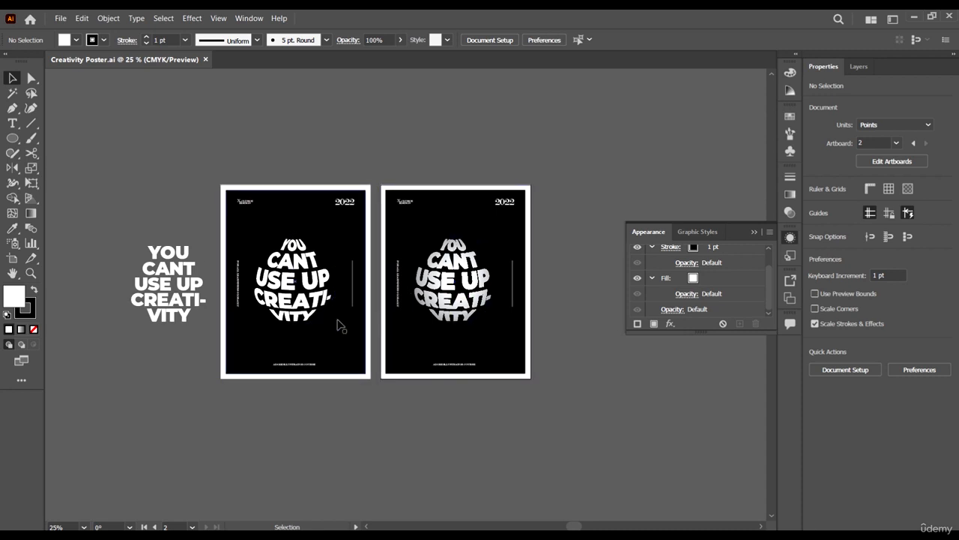
pyautogui.hscroll(1, 602, 416)
pyautogui.click(599, 410)
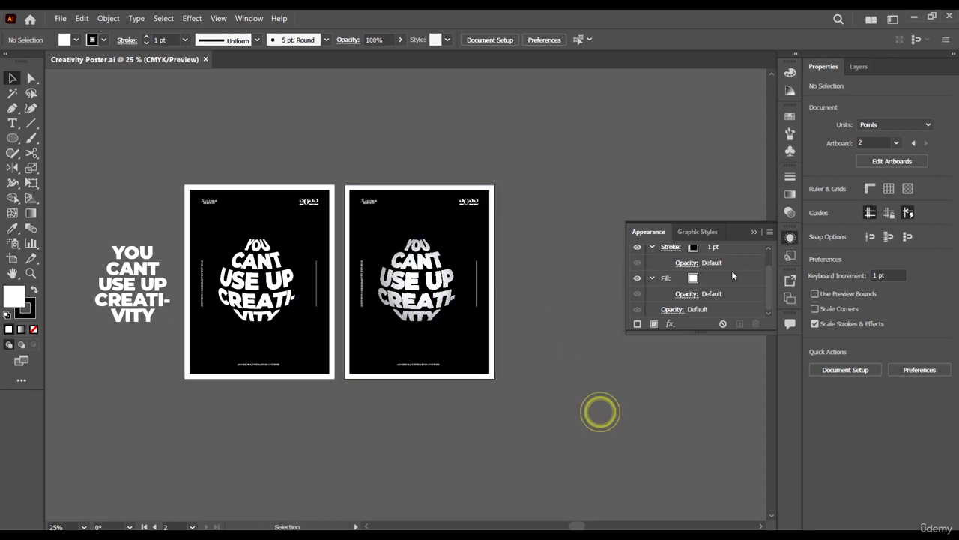
pyautogui.click(751, 231)
pyautogui.hscroll(1, 577, 315)
# Duplicate the second artboard with its artwork into a new third artboard to its right.
pyautogui.click(12, 257)
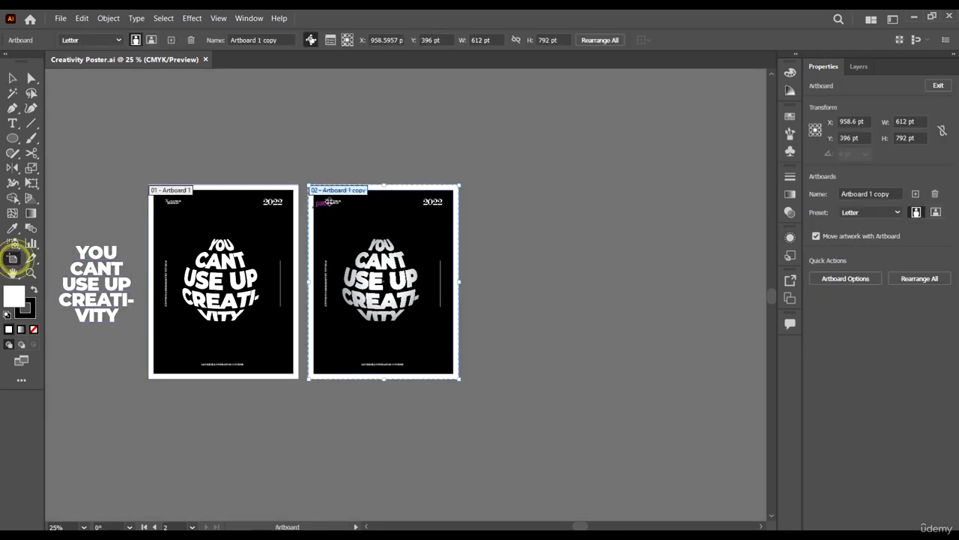
pyautogui.moveTo(344, 196); pyautogui.dragTo(487, 212)
pyautogui.click(12, 78)
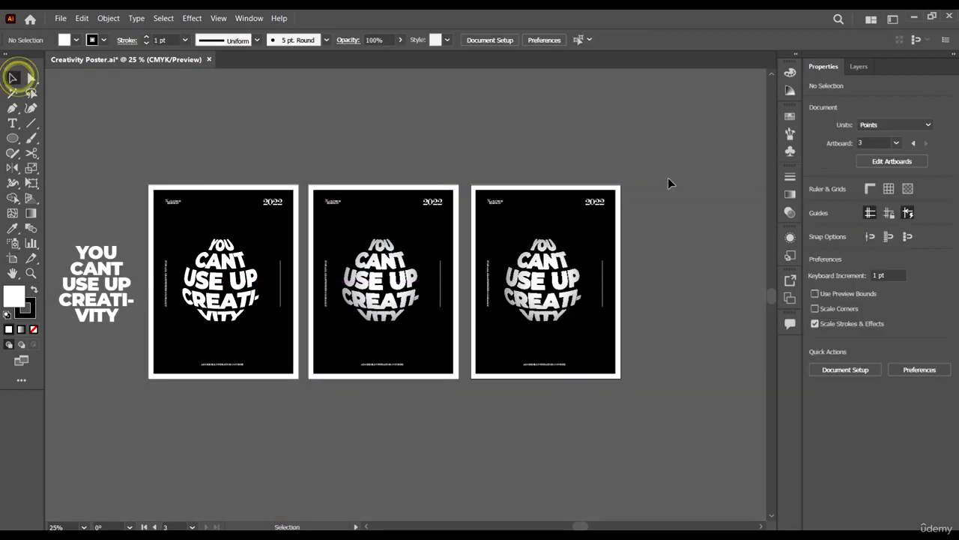
# Delete all the artwork on the third artboard.
pyautogui.moveTo(648, 152); pyautogui.dragTo(468, 424)
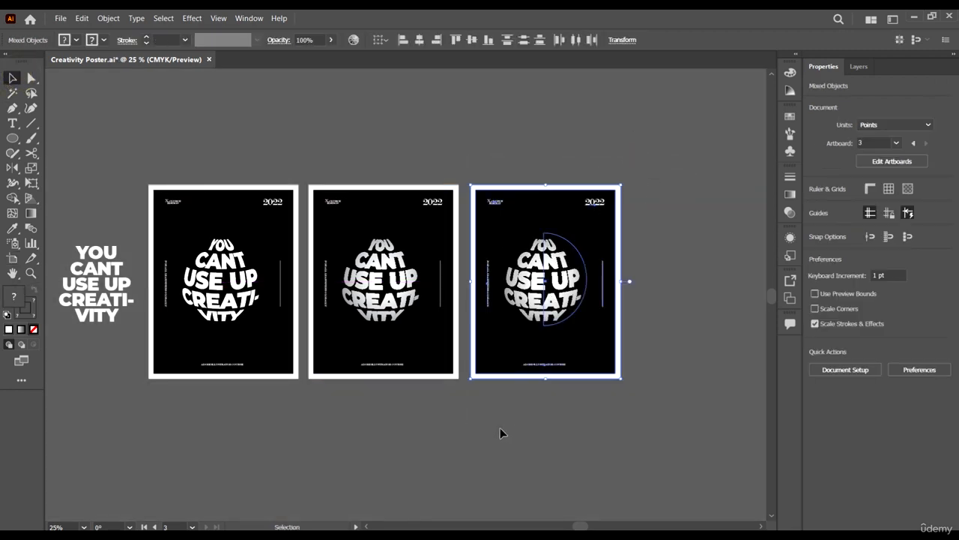
pyautogui.press('Delete')
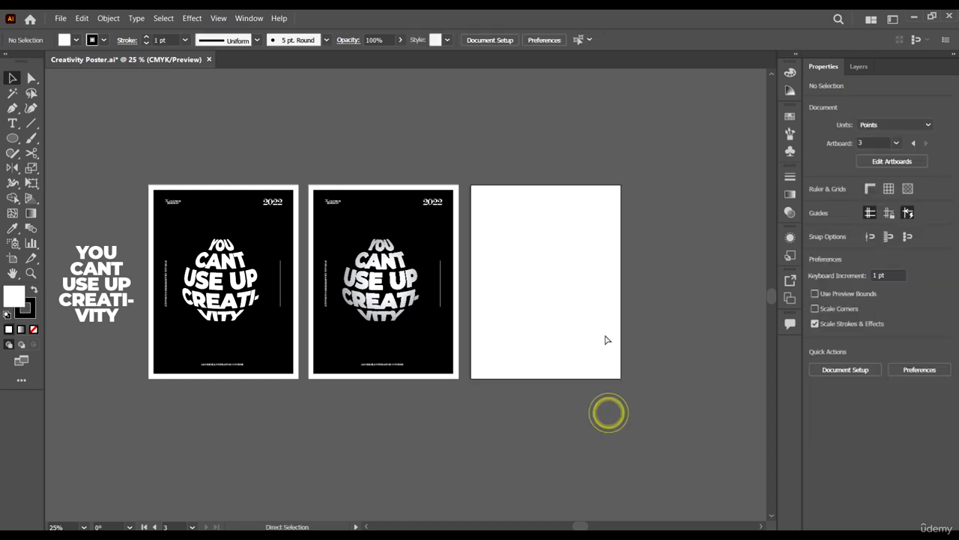
# Draw a circle about 333 pt wide near the centre of the third artboard.
pyautogui.scroll(2, 525, 332)
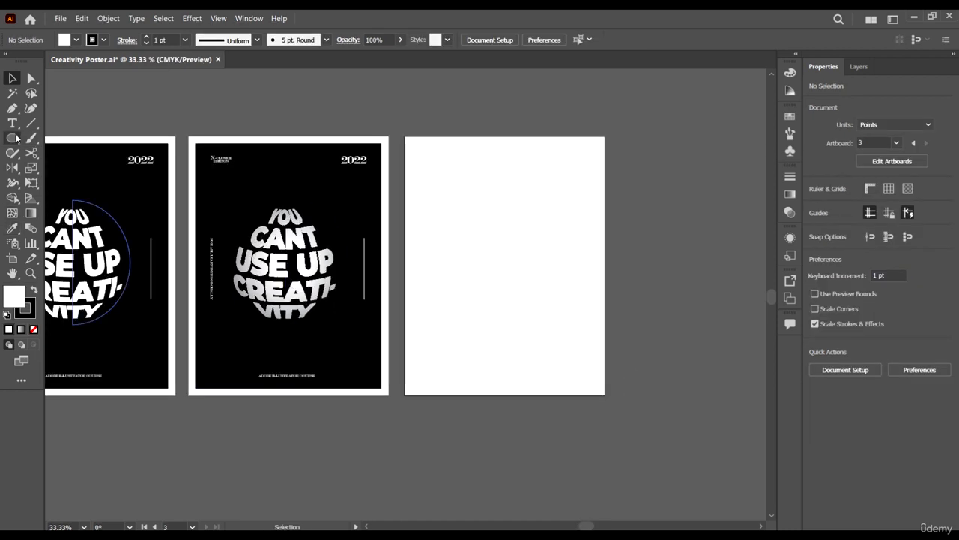
pyautogui.click(14, 138)
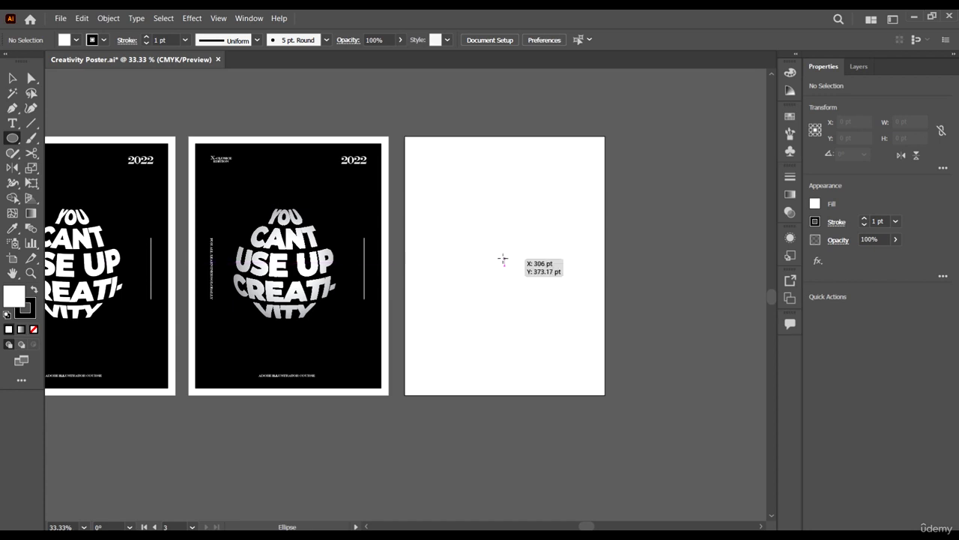
pyautogui.moveTo(503, 259)
pyautogui.mouseDown()
pyautogui.moveTo(565, 325)
pyautogui.moveTo(559, 313)
pyautogui.mouseUp()
pyautogui.press('v')
# Remove the circle's stroke and fill it with yellow.
pyautogui.click(103, 41)
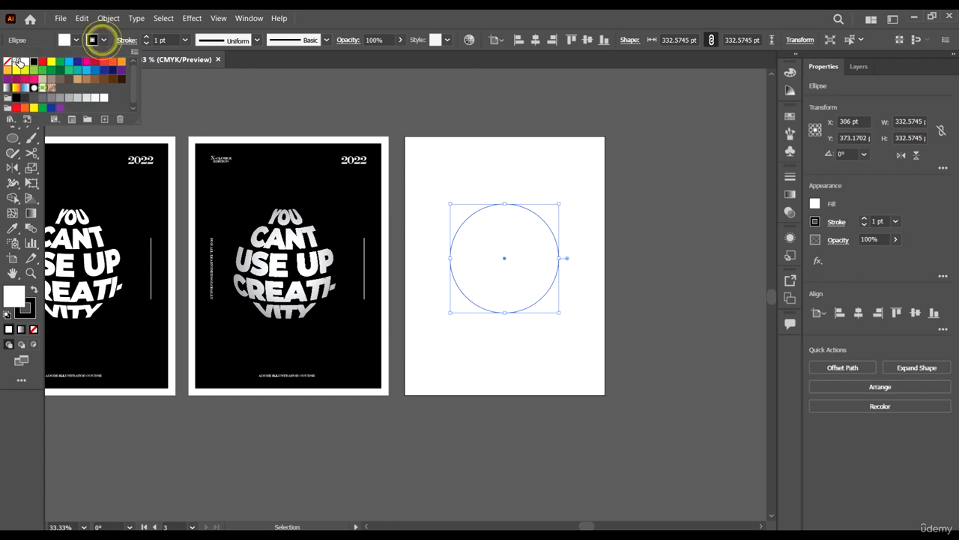
pyautogui.click(9, 63)
pyautogui.click(78, 40)
pyautogui.click(78, 40)
pyautogui.click(70, 78)
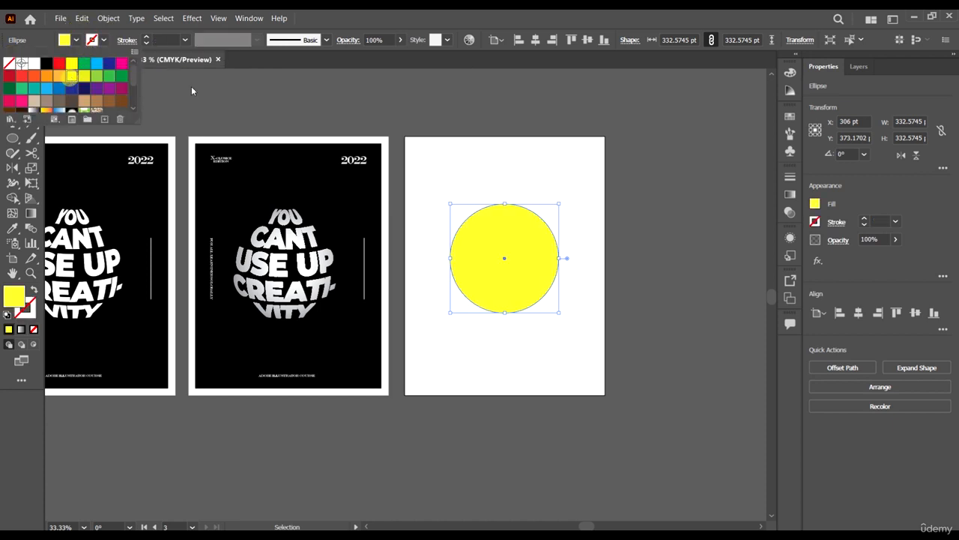
pyautogui.click(574, 94)
# Move the circle slightly down on the artboard.
pyautogui.moveTo(548, 255); pyautogui.dragTo(544, 272)
pyautogui.hotkey('ctrl', '+')
pyautogui.scroll(1, 544, 267)
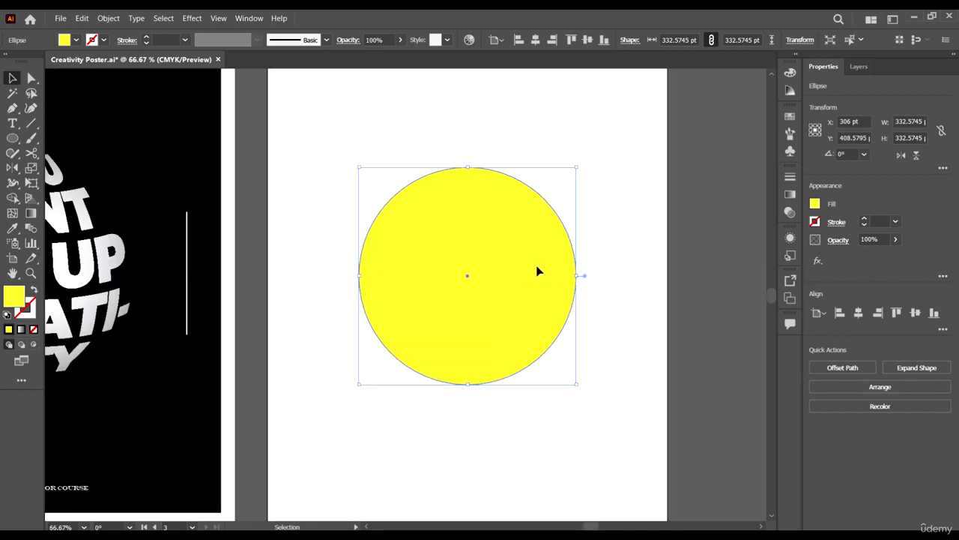
# Draw a rectangle about 241 by 422 pt covering the left half of the circle.
pyautogui.click(12, 137)
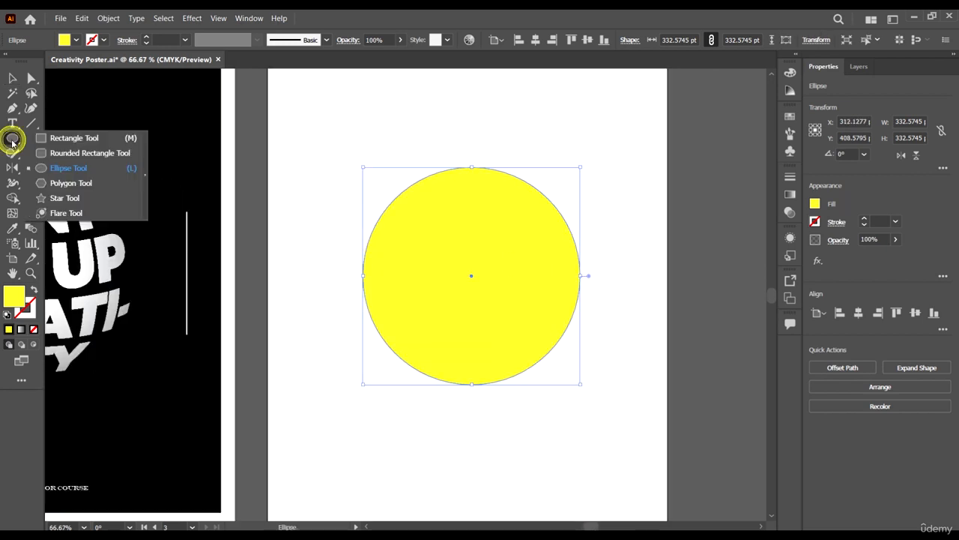
pyautogui.click(72, 138)
pyautogui.moveTo(314, 142); pyautogui.dragTo(472, 418)
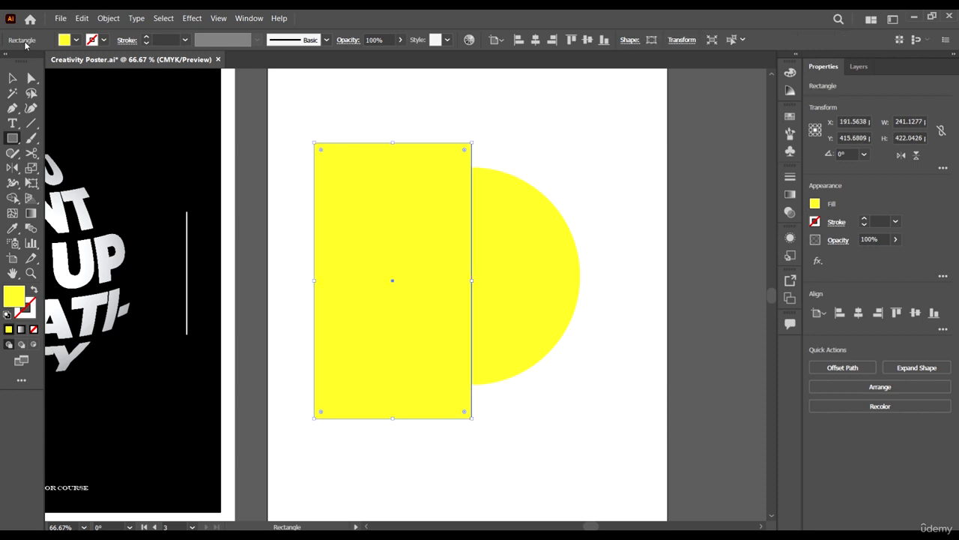
# Change the rectangle's fill to green.
pyautogui.click(13, 78)
pyautogui.click(75, 39)
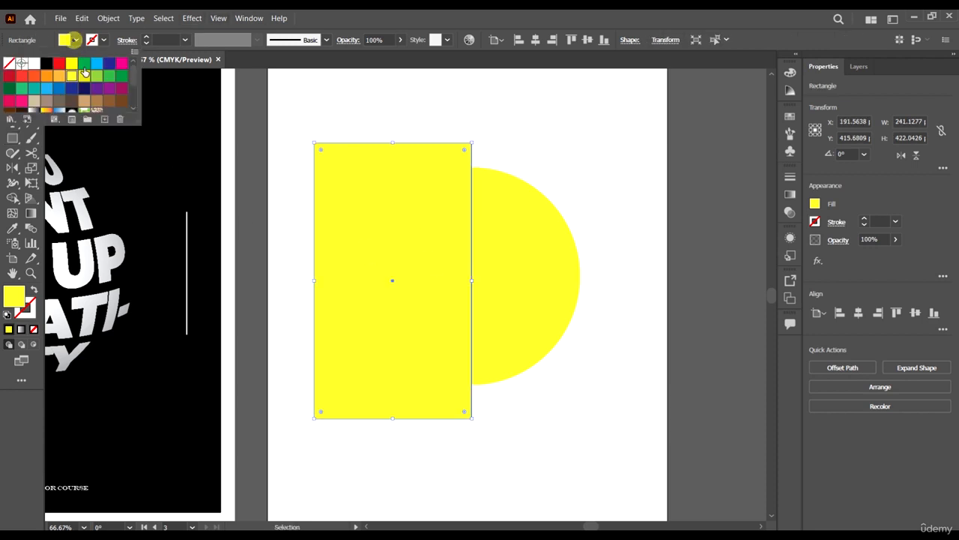
pyautogui.click(84, 62)
pyautogui.click(579, 135)
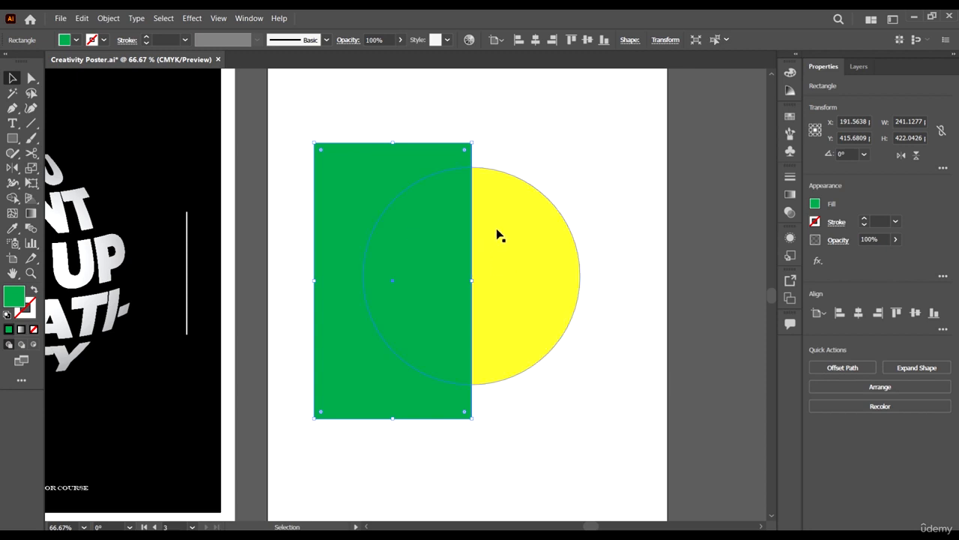
# Select both shapes and use the Shape Builder to delete the rectangle area, leaving the circle's right half.
pyautogui.scroll(3, 475, 161)
pyautogui.scroll(-4, 527, 244)
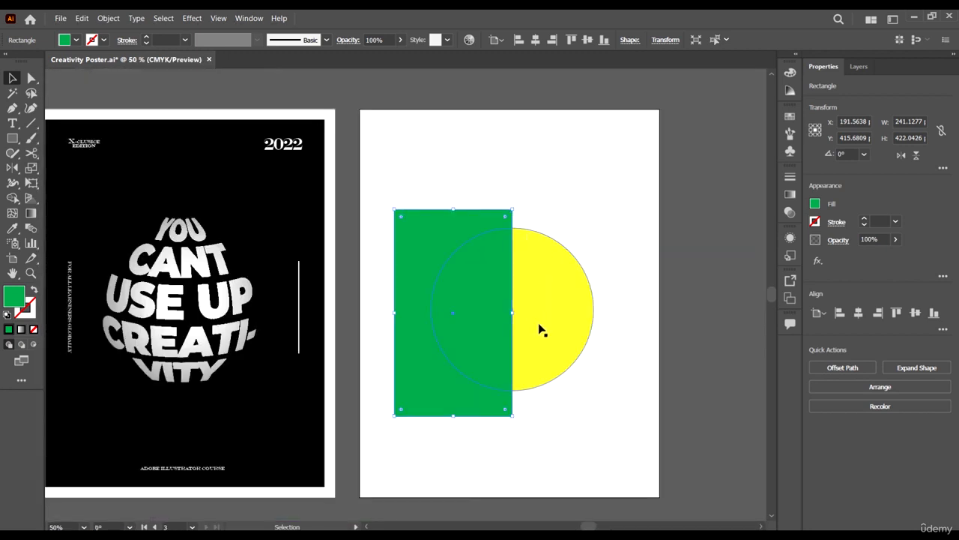
pyautogui.scroll(2, 539, 328)
pyautogui.scroll(-1, 507, 161)
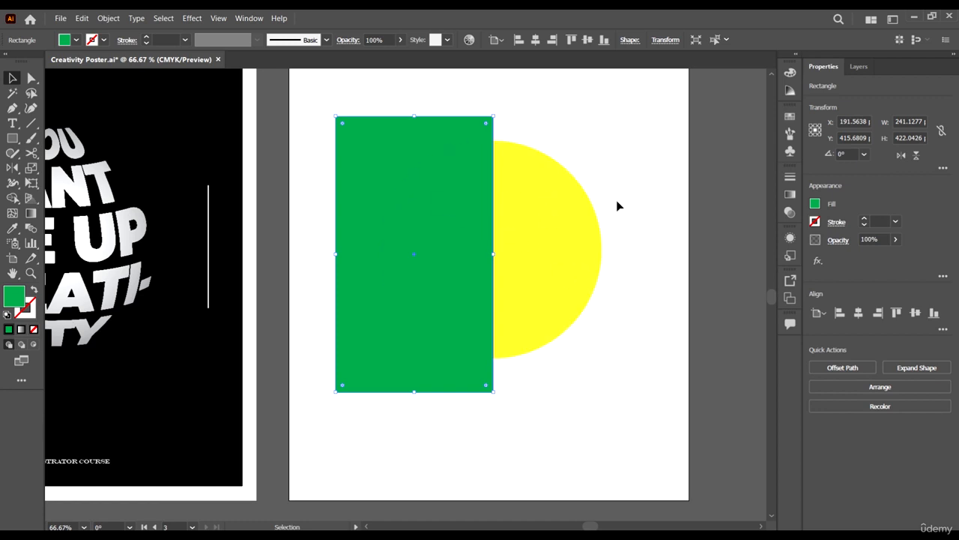
pyautogui.scroll(-3, 568, 290)
pyautogui.scroll(2, 568, 290)
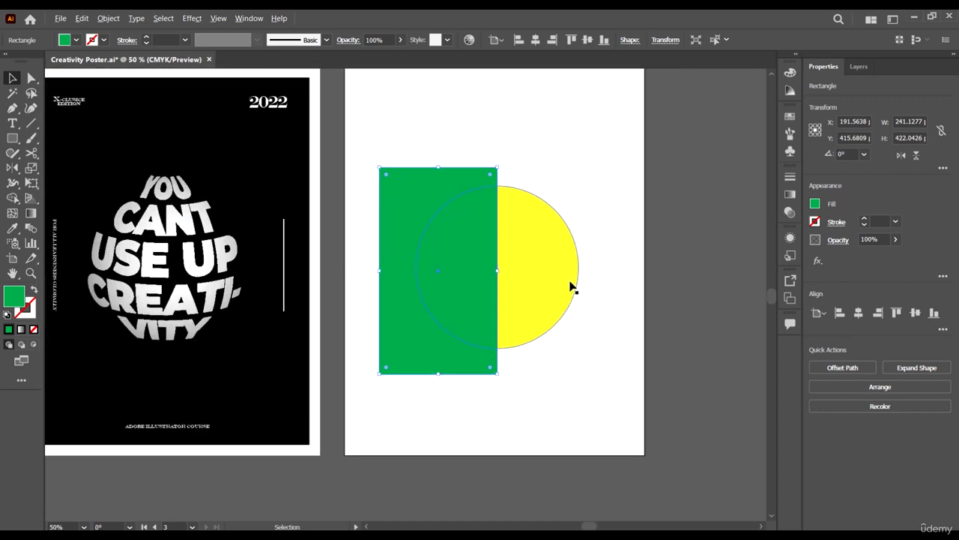
pyautogui.keyDown('shift'); pyautogui.click(529, 330); pyautogui.keyUp('shift')
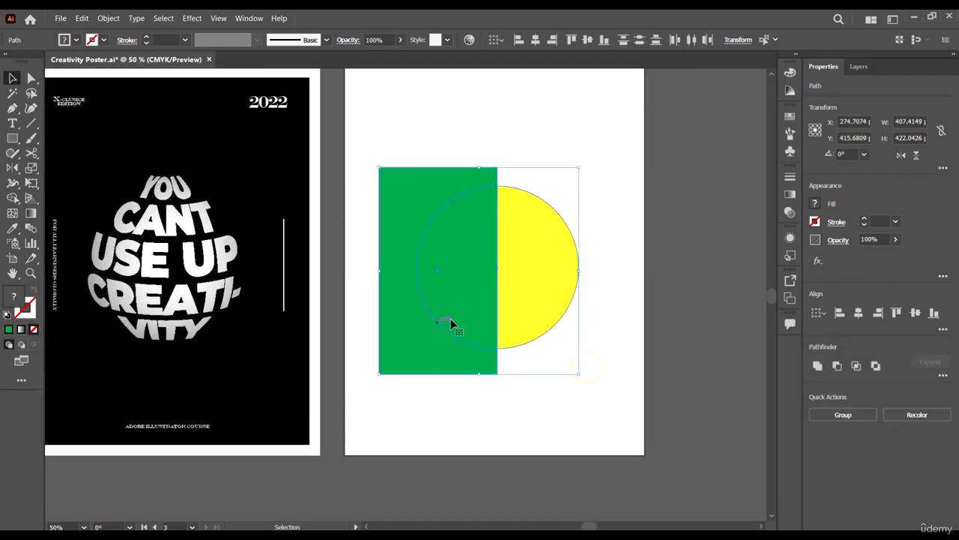
pyautogui.click(12, 198)
pyautogui.moveTo(404, 223); pyautogui.dragTo(461, 274)
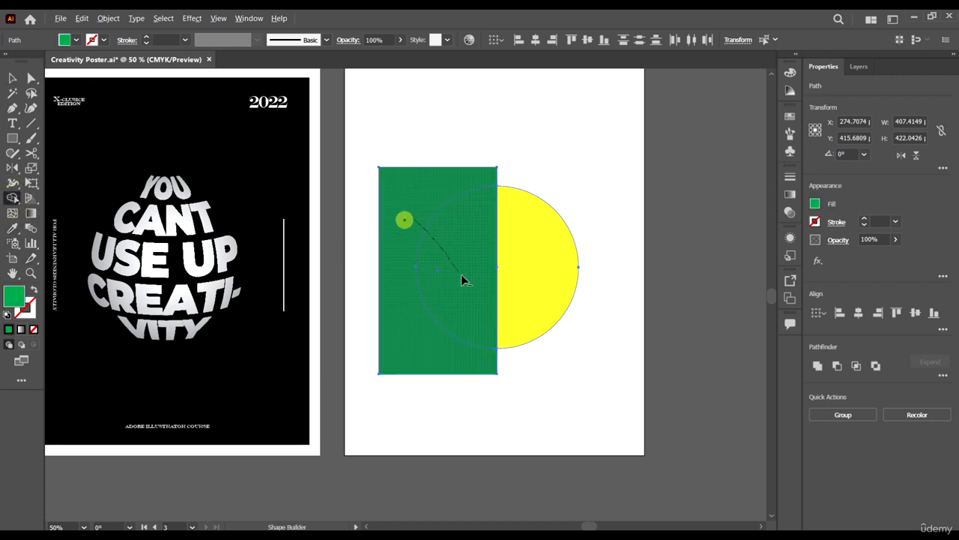
pyautogui.click(12, 78)
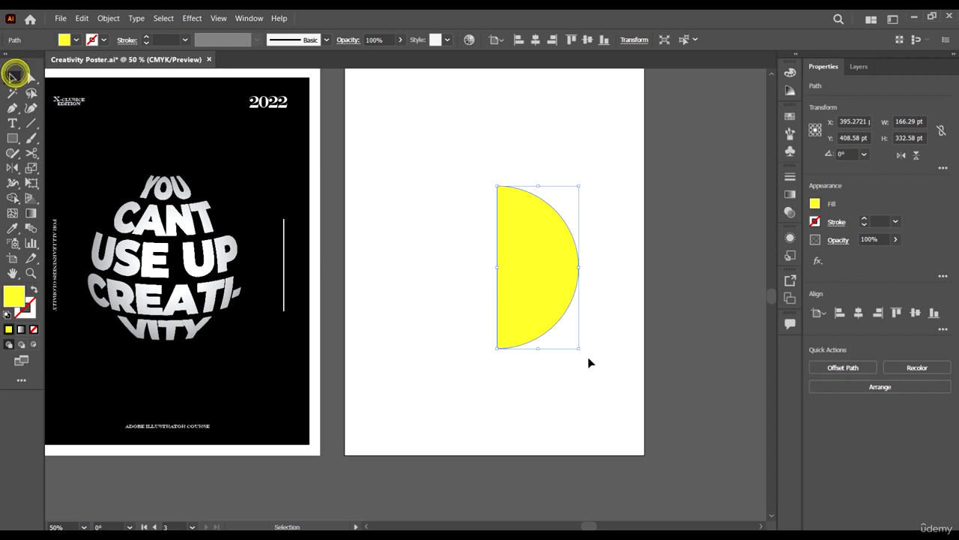
# Align the half circle to the vertical centre of the artboard.
pyautogui.hscroll(2, 600, 321)
pyautogui.click(600, 321)
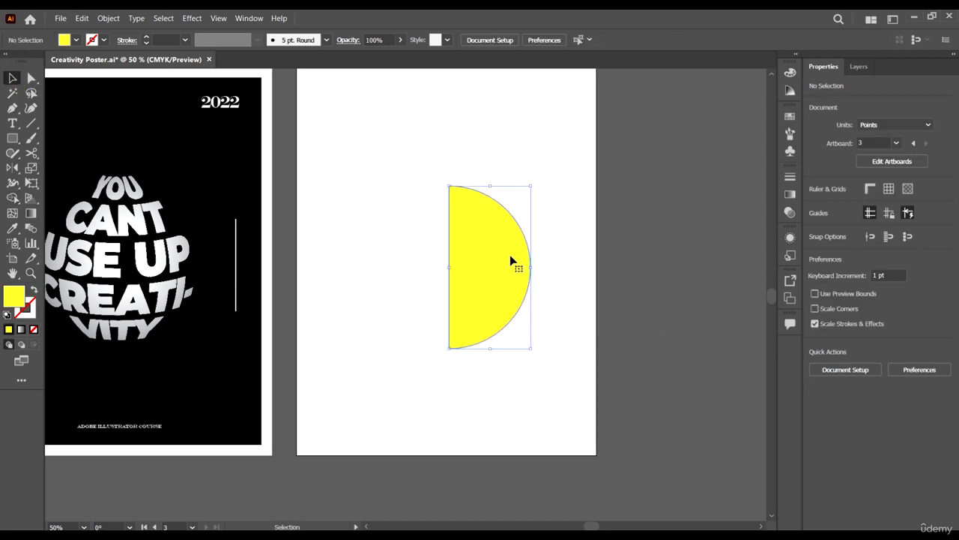
pyautogui.click(514, 262)
pyautogui.scroll(2, 693, 171)
pyautogui.click(588, 40)
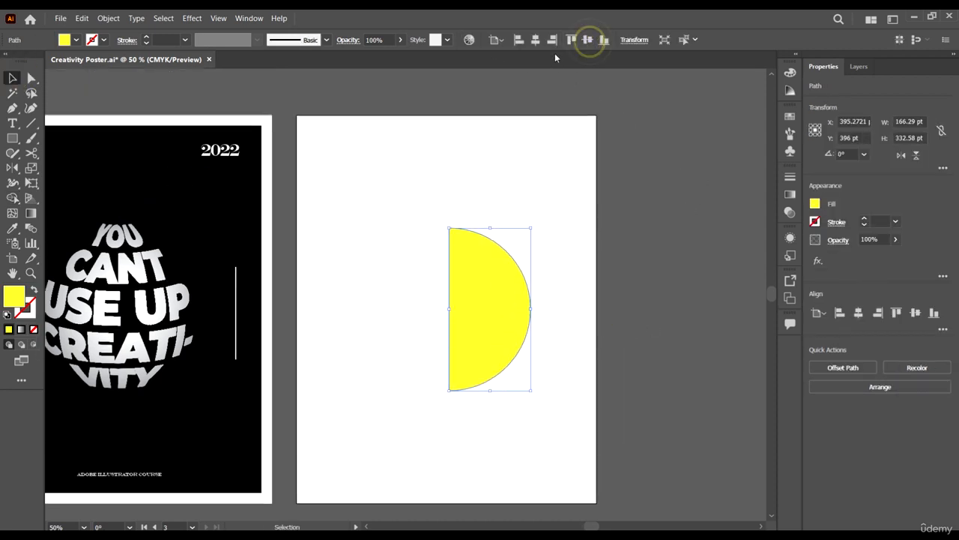
pyautogui.click(621, 321)
pyautogui.scroll(-1, 621, 321)
pyautogui.hscroll(-2, 569, 304)
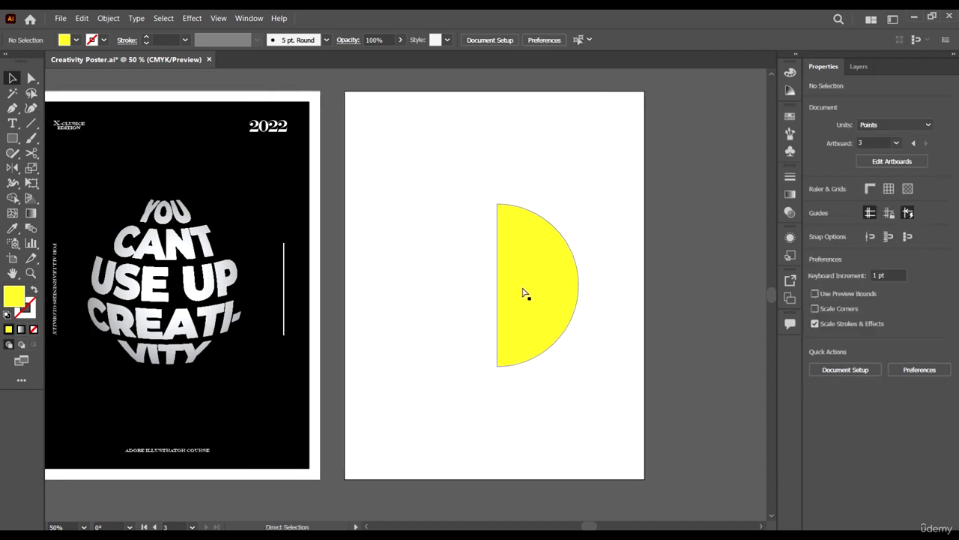
# Change the half circle's fill to white.
pyautogui.click(531, 293)
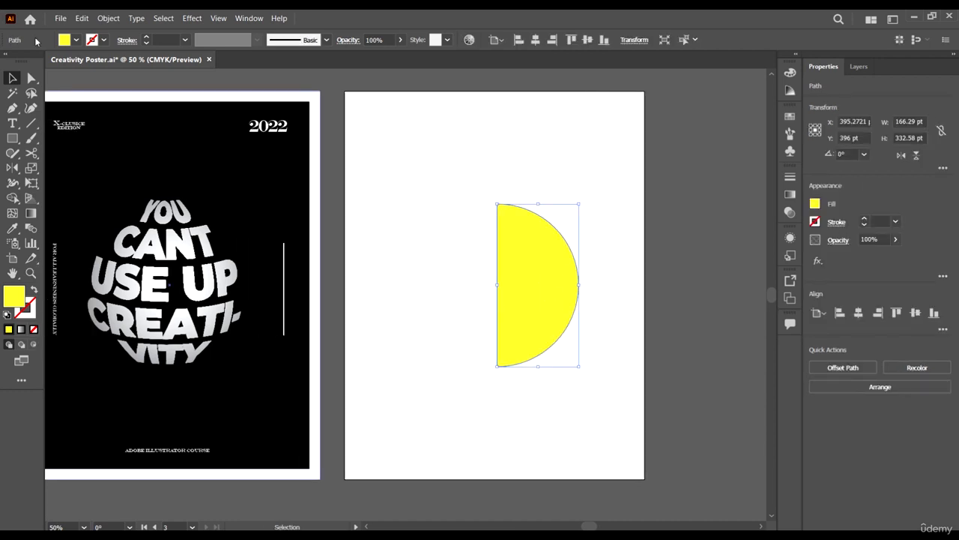
pyautogui.click(77, 39)
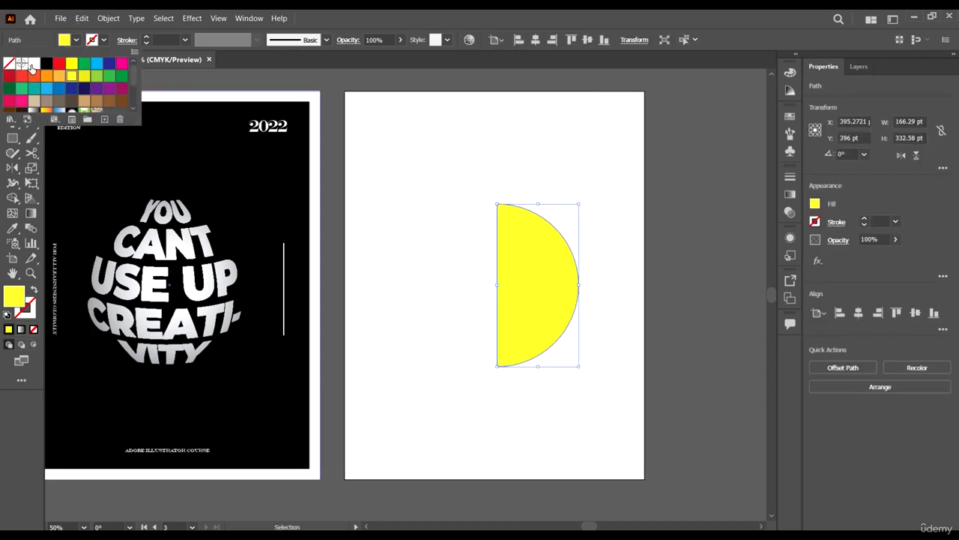
pyautogui.click(33, 64)
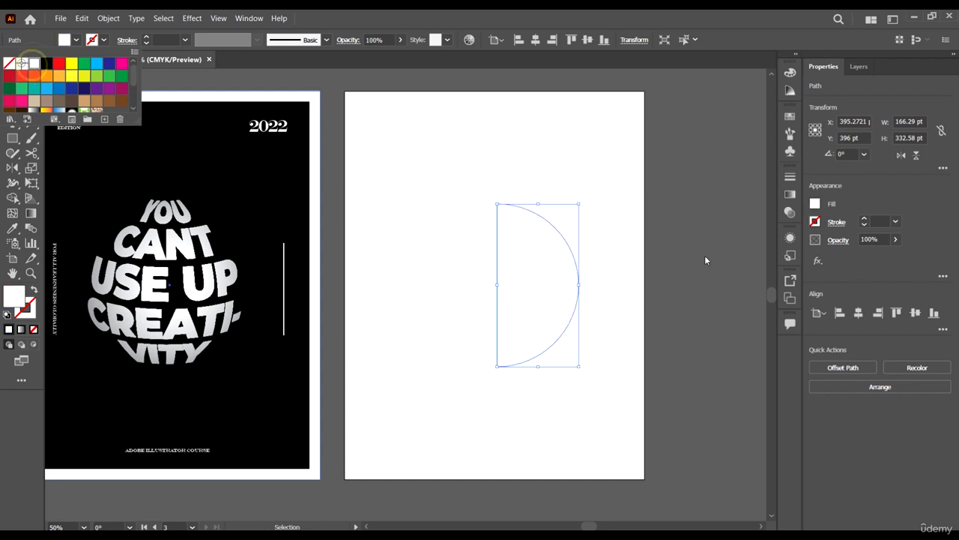
pyautogui.click(192, 18)
pyautogui.moveTo(246, 92)
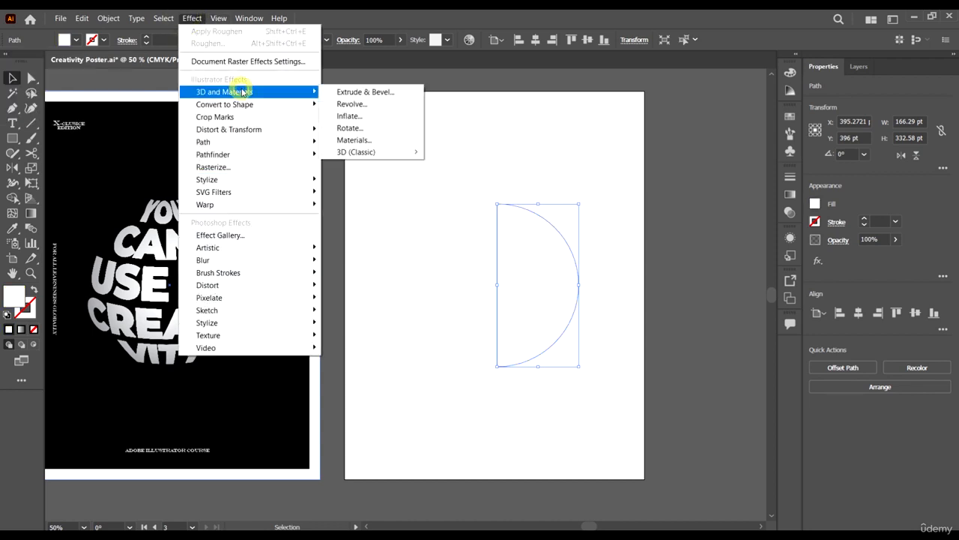
pyautogui.moveTo(352, 151)
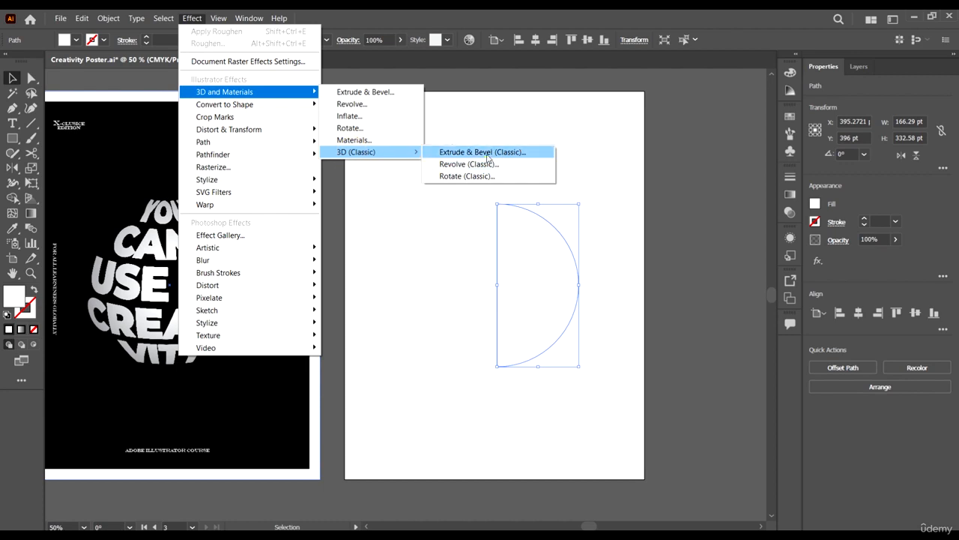
pyautogui.click(486, 155)
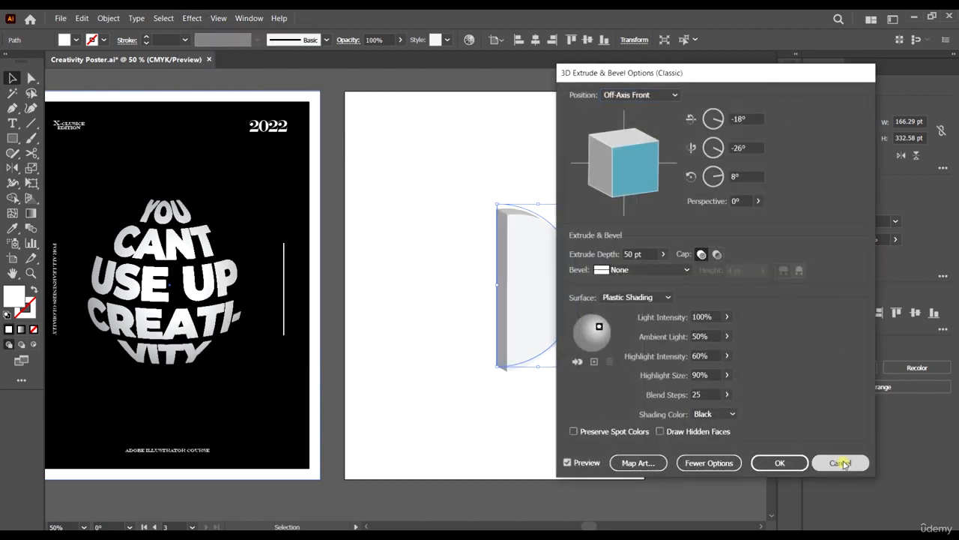
pyautogui.click(840, 463)
# Apply a 3D Revolve (Classic) effect to the half circle and move the light highlight to the sphere's centre.
pyautogui.click(193, 18)
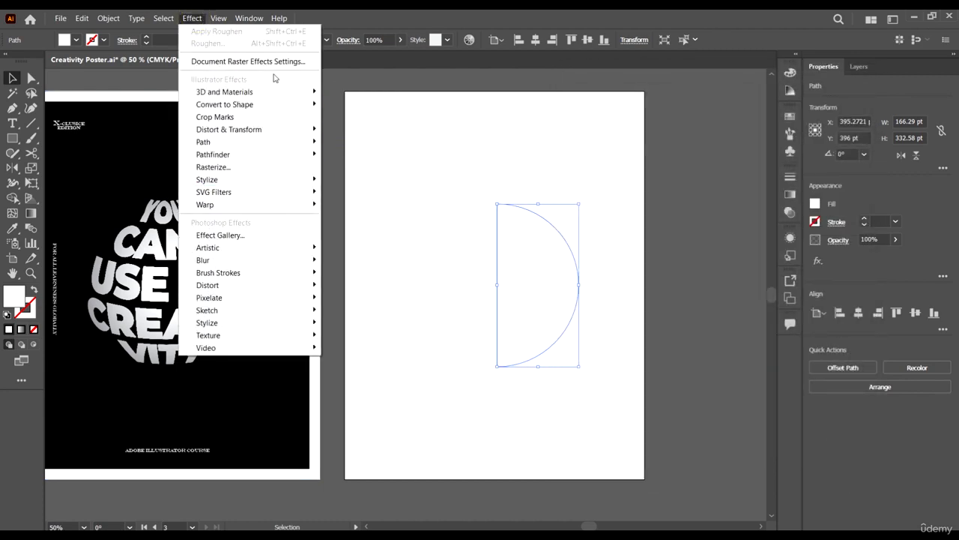
pyautogui.moveTo(273, 91)
pyautogui.moveTo(379, 157)
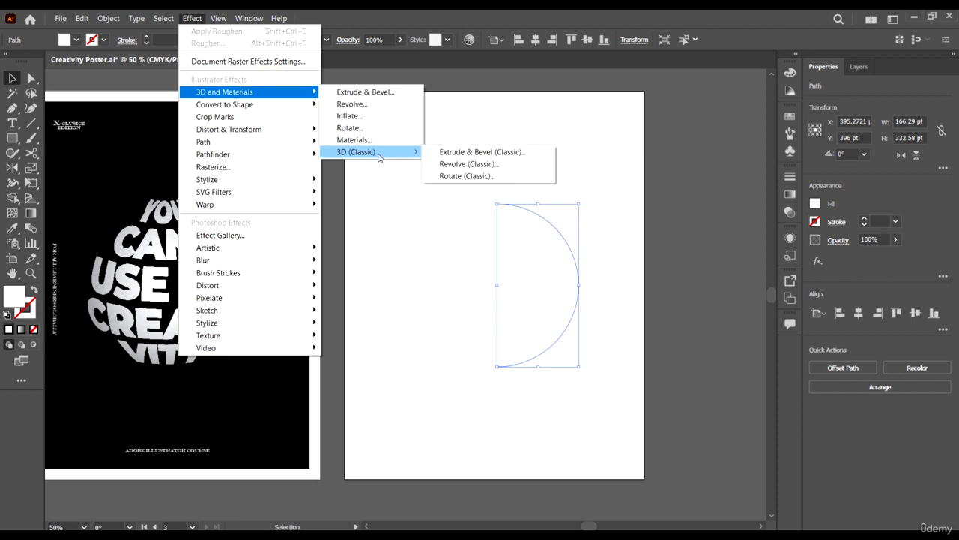
pyautogui.click(479, 168)
pyautogui.moveTo(652, 73); pyautogui.dragTo(742, 61)
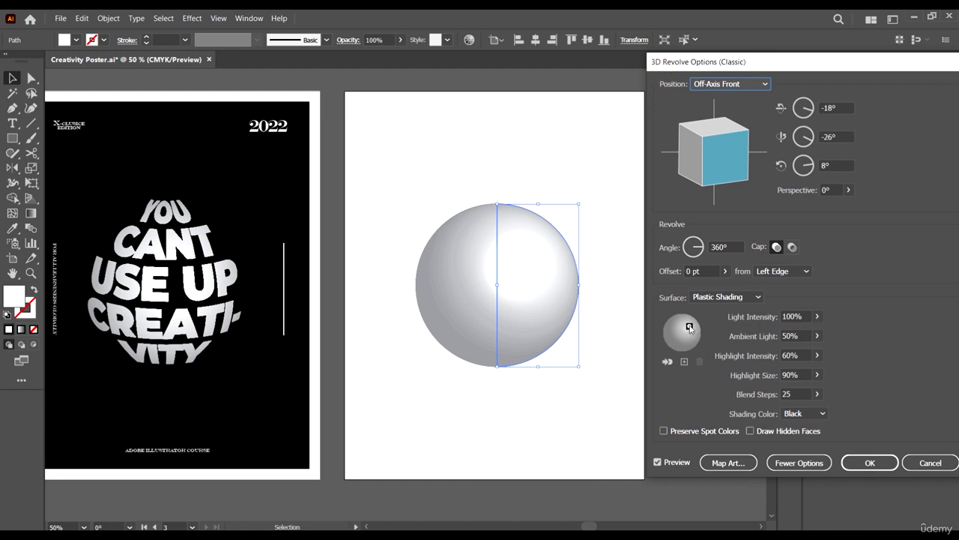
pyautogui.moveTo(689, 328); pyautogui.dragTo(684, 334)
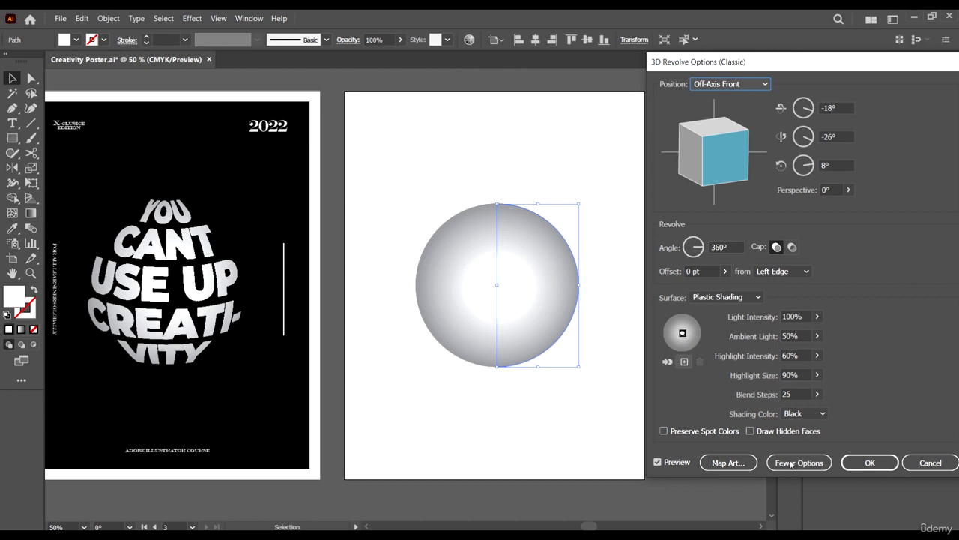
pyautogui.click(869, 463)
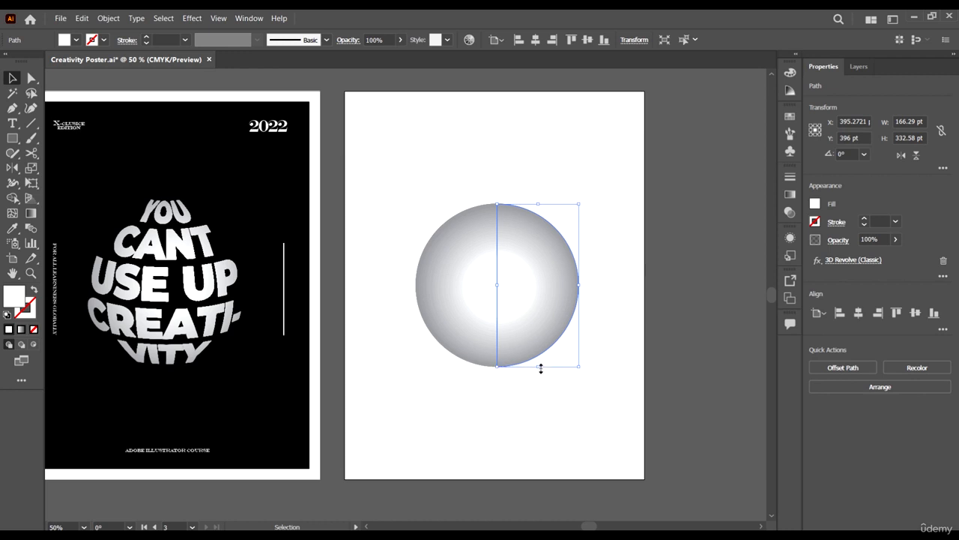
# Resize the revolved half circle to about 156 by 358 pt, stretching the sphere into a vertical oval.
pyautogui.moveTo(540, 368); pyautogui.dragTo(539, 375)
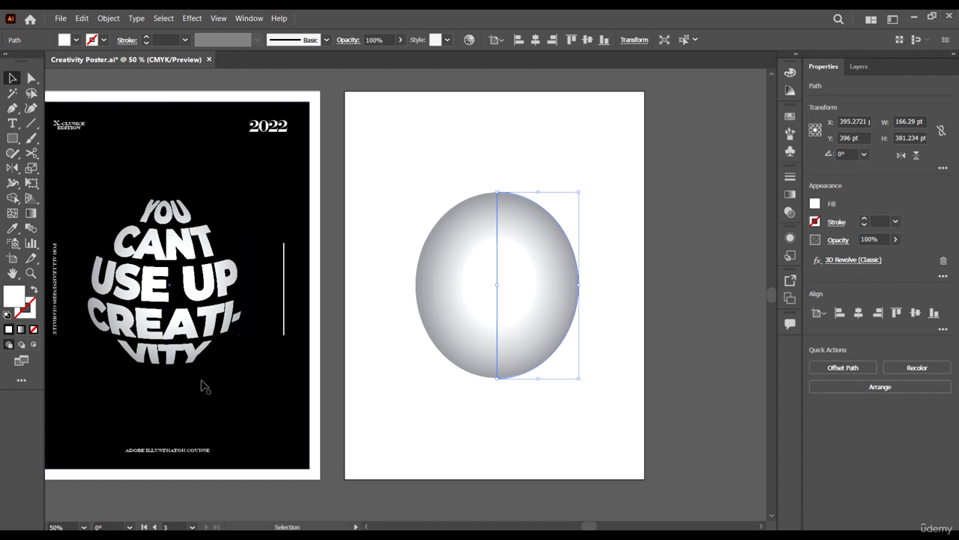
pyautogui.click(524, 259)
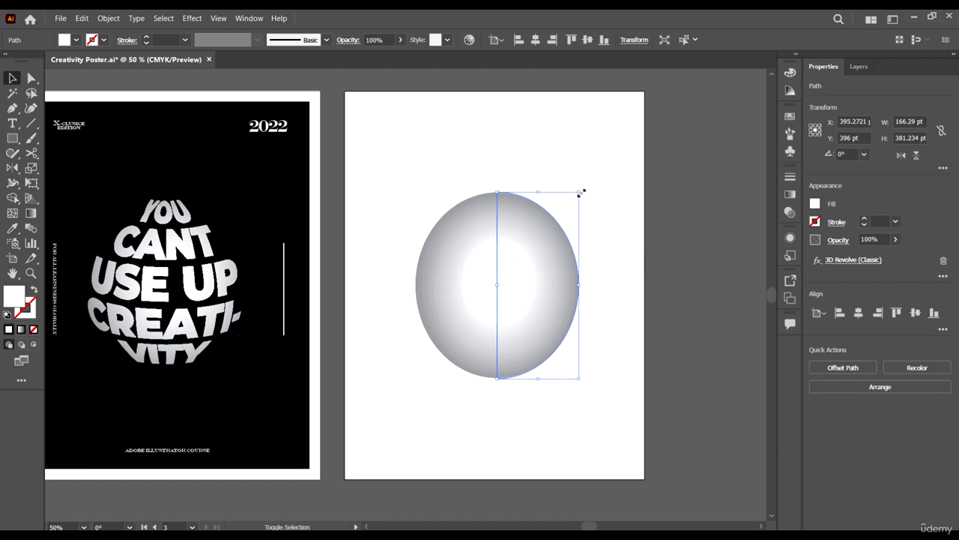
pyautogui.moveTo(580, 193); pyautogui.dragTo(575, 200)
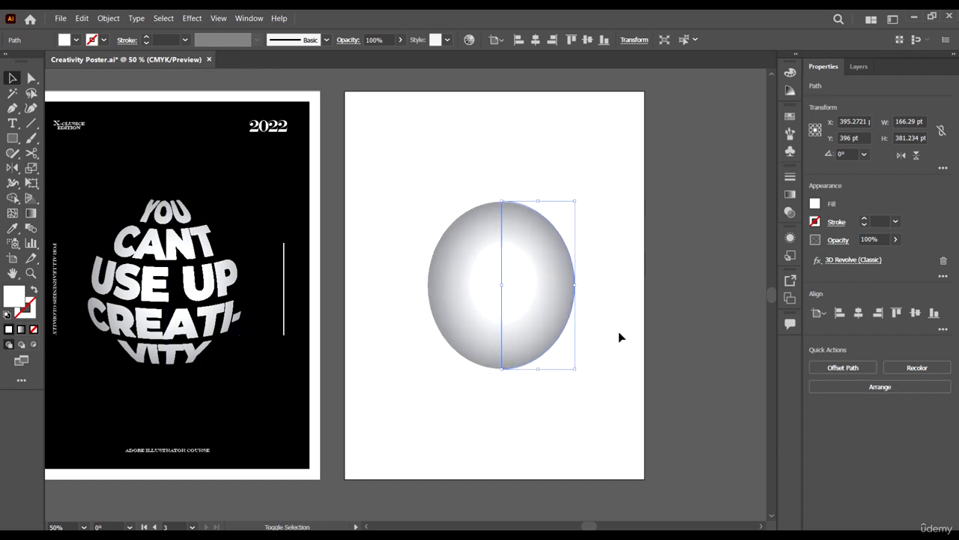
pyautogui.click(544, 398)
pyautogui.click(561, 351)
pyautogui.moveTo(575, 368); pyautogui.dragTo(576, 372)
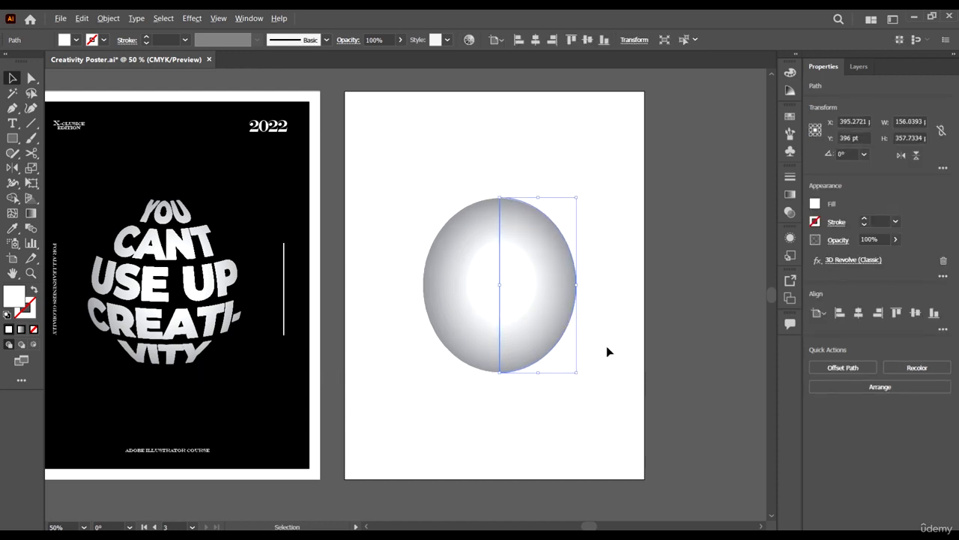
# Zoom out and pan across the artboards to compare the sphere with the reference posters.
pyautogui.scroll(-2, 606, 345)
pyautogui.hscroll(-3, 608, 358)
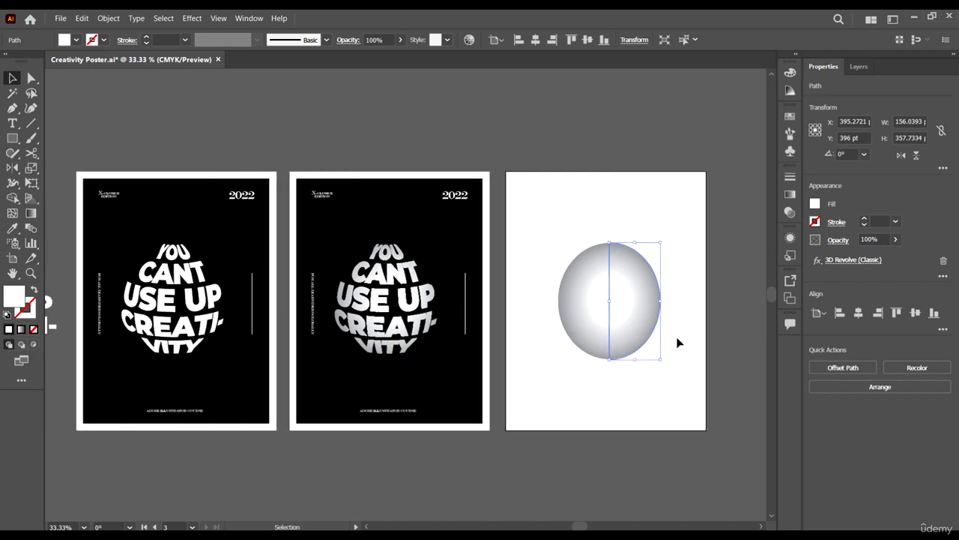
pyautogui.scroll(-1, 679, 376)
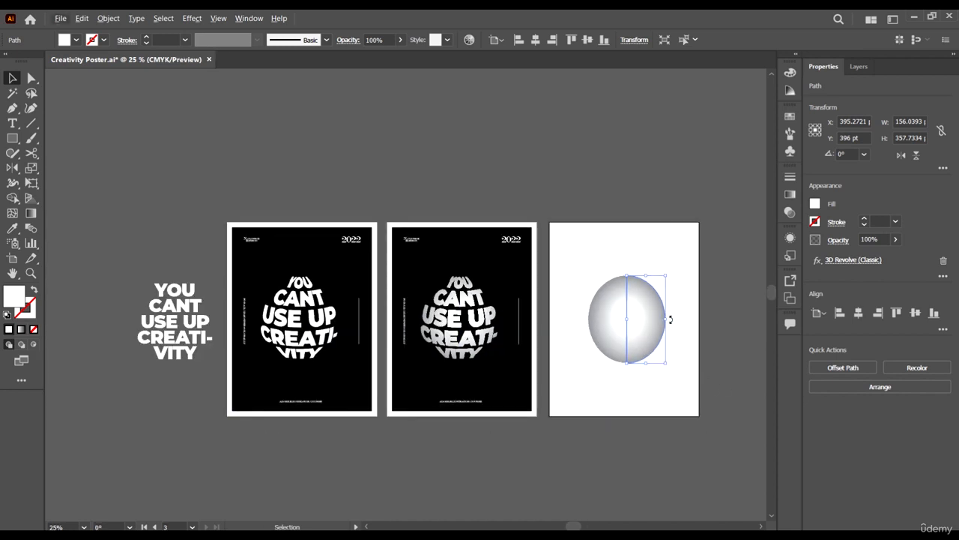
pyautogui.scroll(1, 669, 319)
pyautogui.scroll(1, 690, 332)
pyautogui.hscroll(2, 627, 321)
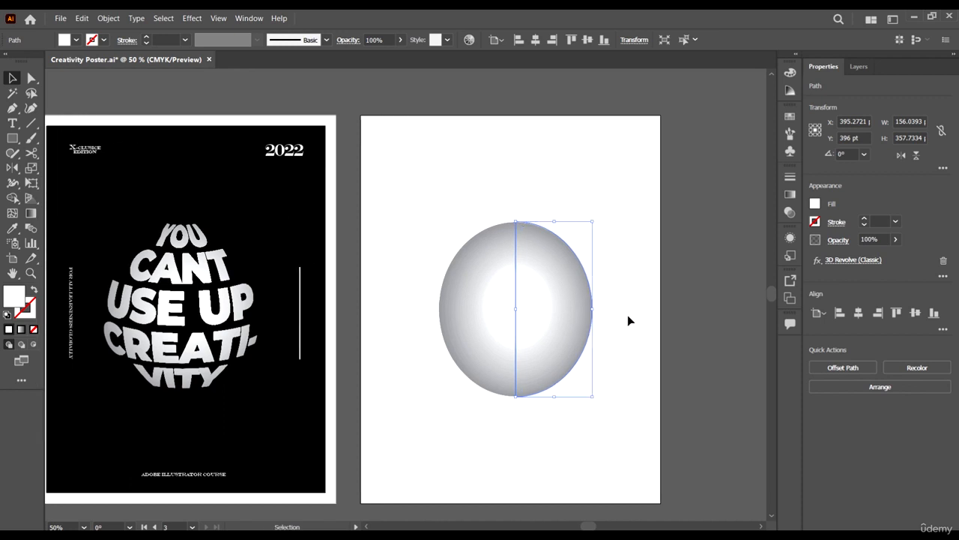
pyautogui.scroll(-3, 627, 315)
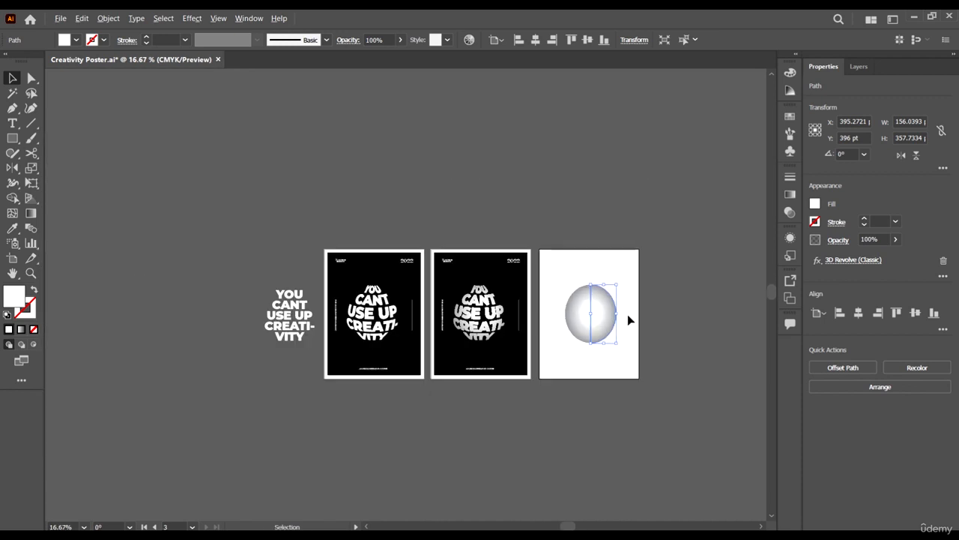
pyautogui.click(790, 132)
pyautogui.click(789, 133)
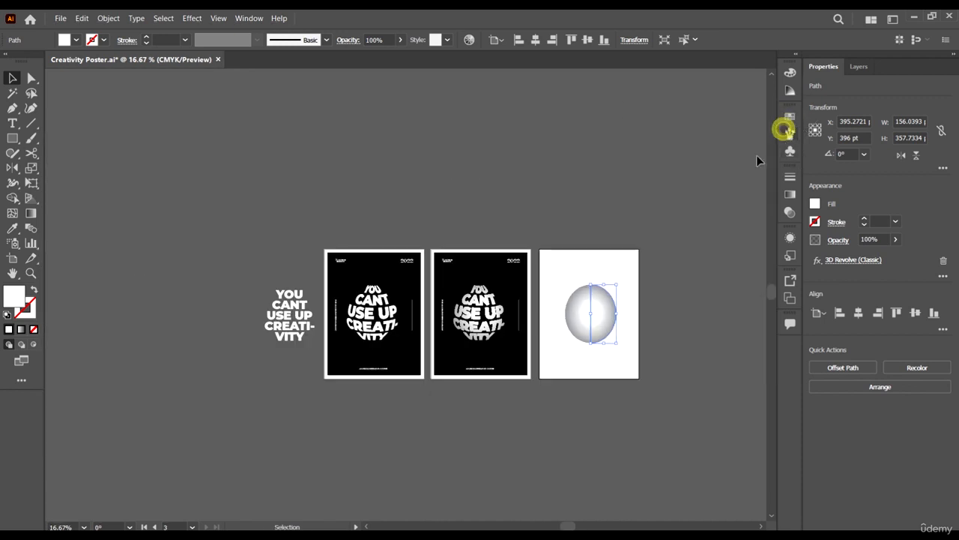
pyautogui.hscroll(2, 654, 339)
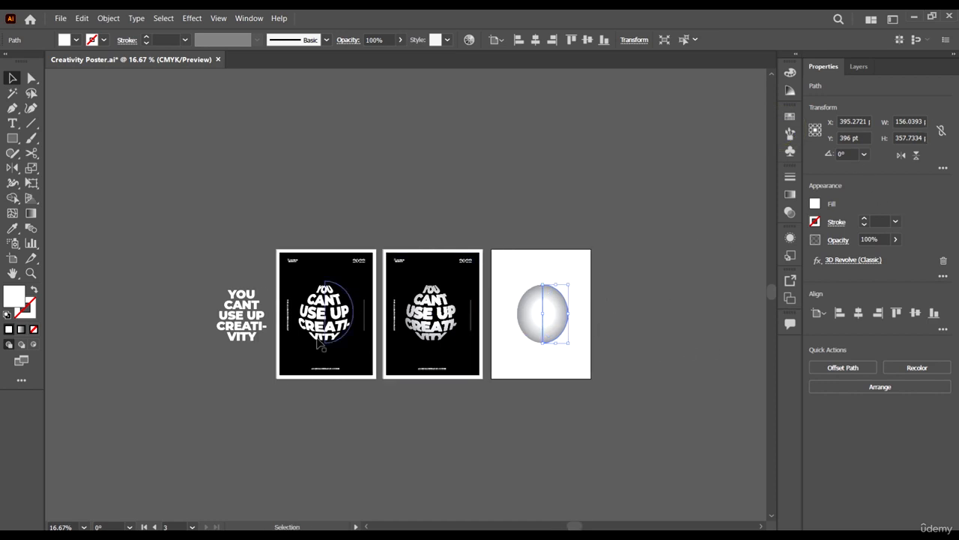
pyautogui.scroll(3, 430, 329)
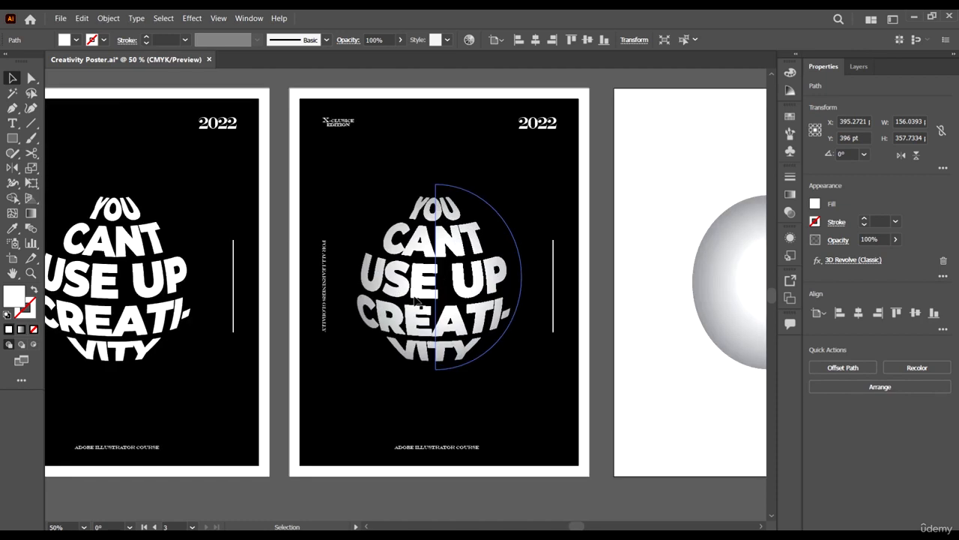
pyautogui.scroll(1, 135, 225)
pyautogui.scroll(-4, 215, 317)
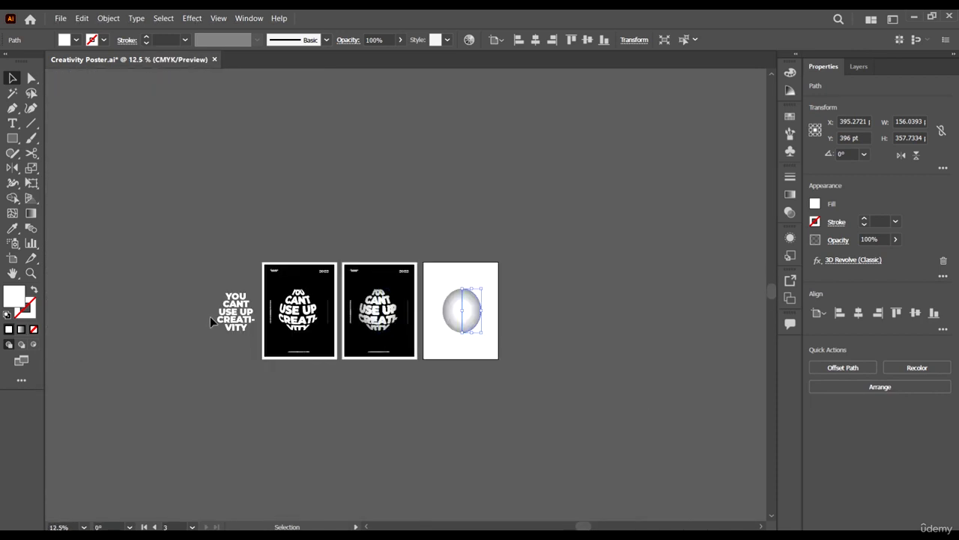
pyautogui.scroll(4, 214, 317)
pyautogui.click(287, 283)
pyautogui.hscroll(2, 263, 297)
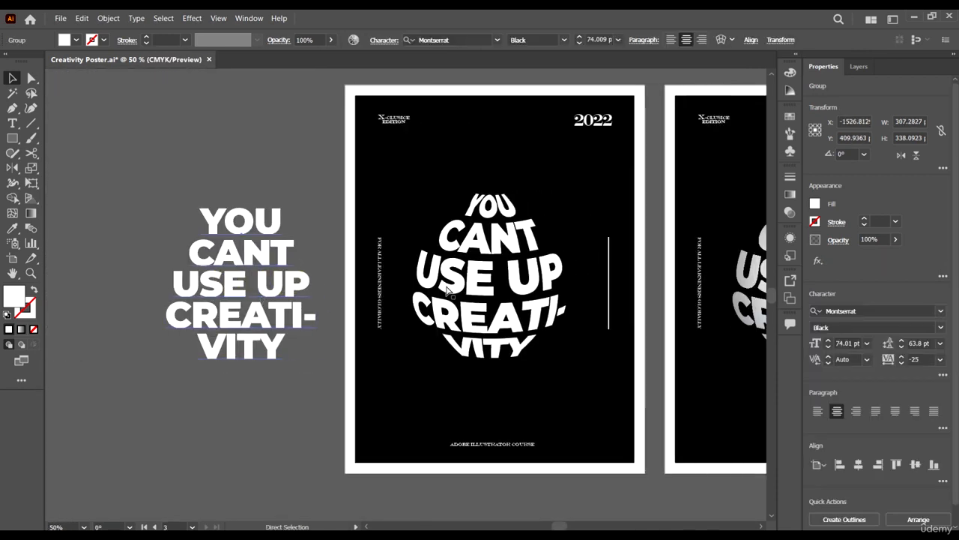
pyautogui.click(789, 148)
pyautogui.moveTo(239, 264); pyautogui.dragTo(714, 216)
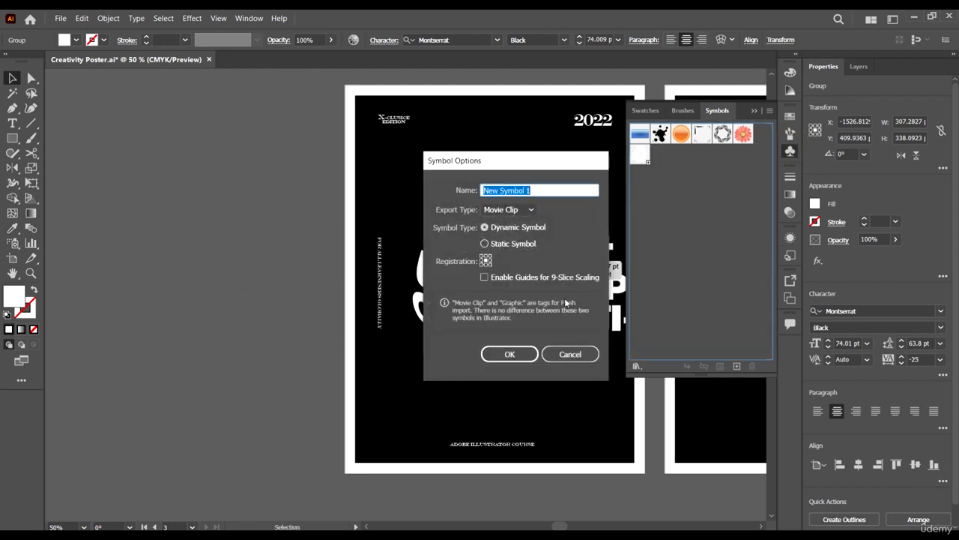
pyautogui.click(577, 358)
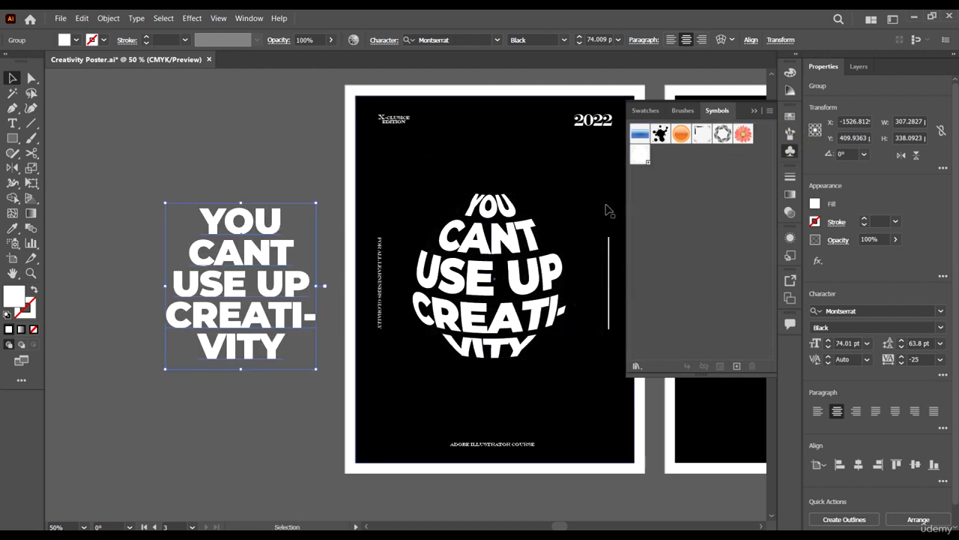
# Inspect the reference poster's sphere to check its mapped 3D Revolve effect.
pyautogui.hscroll(2, 606, 210)
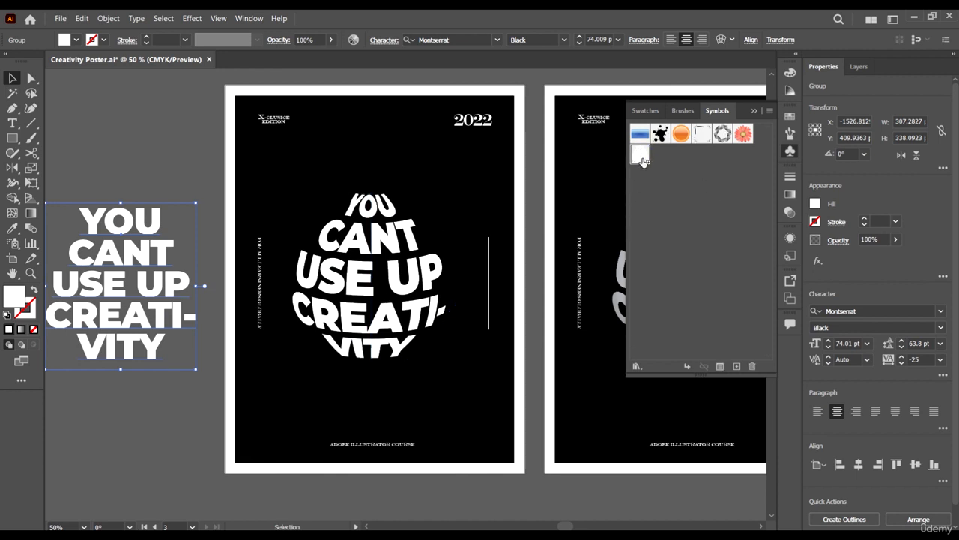
pyautogui.hscroll(2, 262, 275)
pyautogui.scroll(-3, 257, 274)
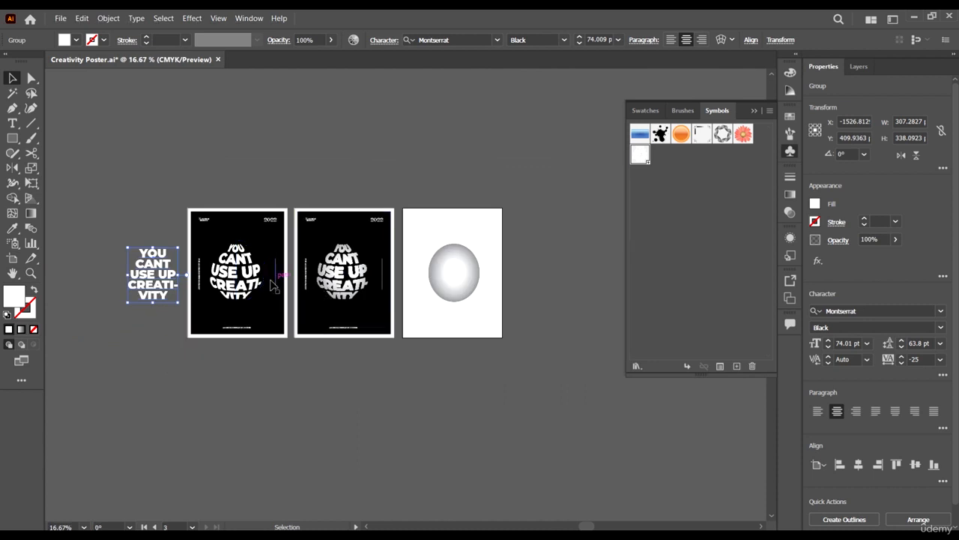
pyautogui.click(272, 285)
pyautogui.scroll(-2, 322, 247)
pyautogui.scroll(1, 341, 225)
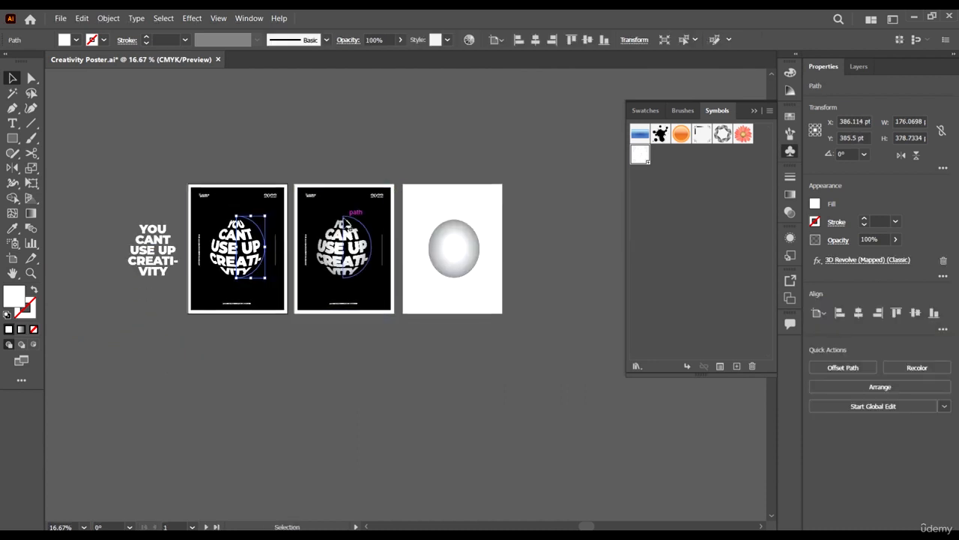
pyautogui.scroll(4, 453, 244)
pyautogui.hscroll(2, 475, 285)
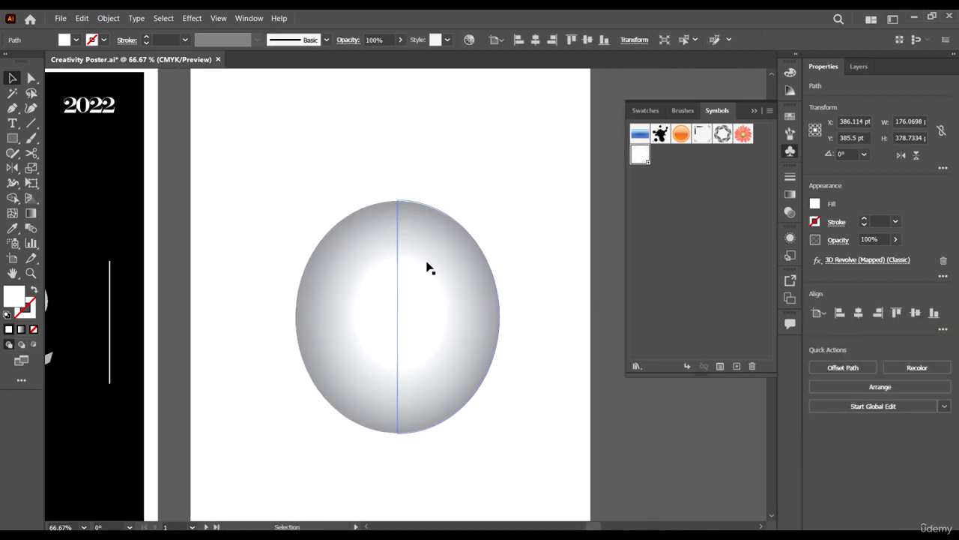
# Reopen the new sphere's 3D Revolve (Classic) effect settings and open Map Art.
pyautogui.click(426, 263)
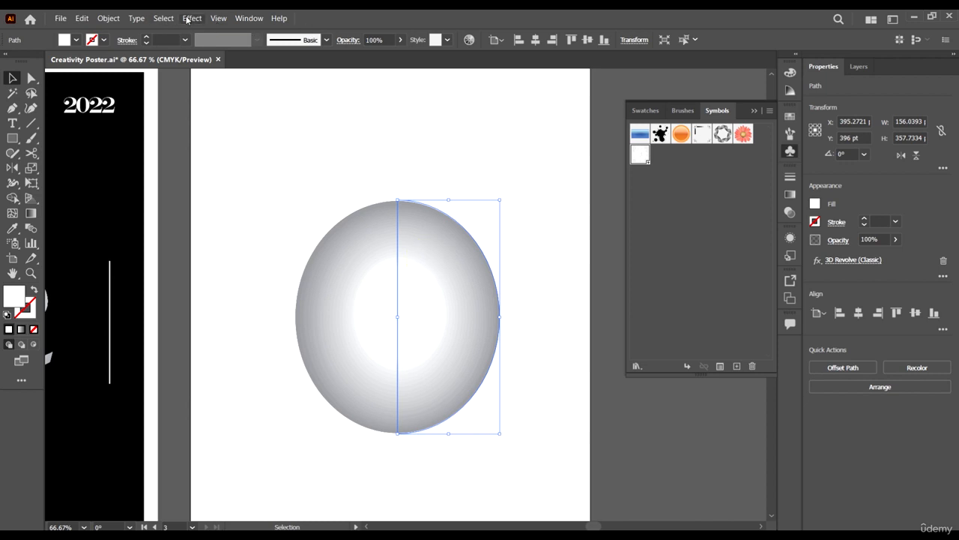
pyautogui.click(791, 238)
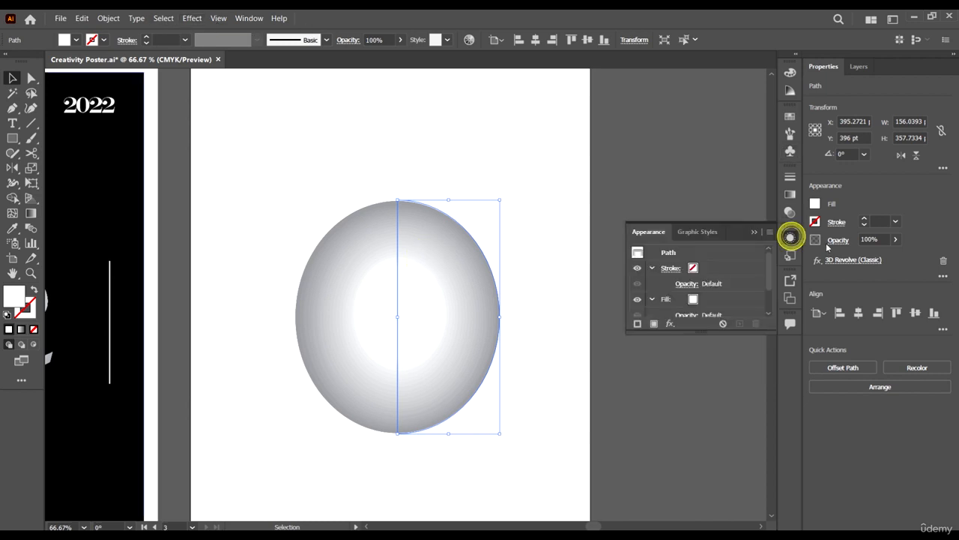
pyautogui.click(700, 295)
pyautogui.click(701, 298)
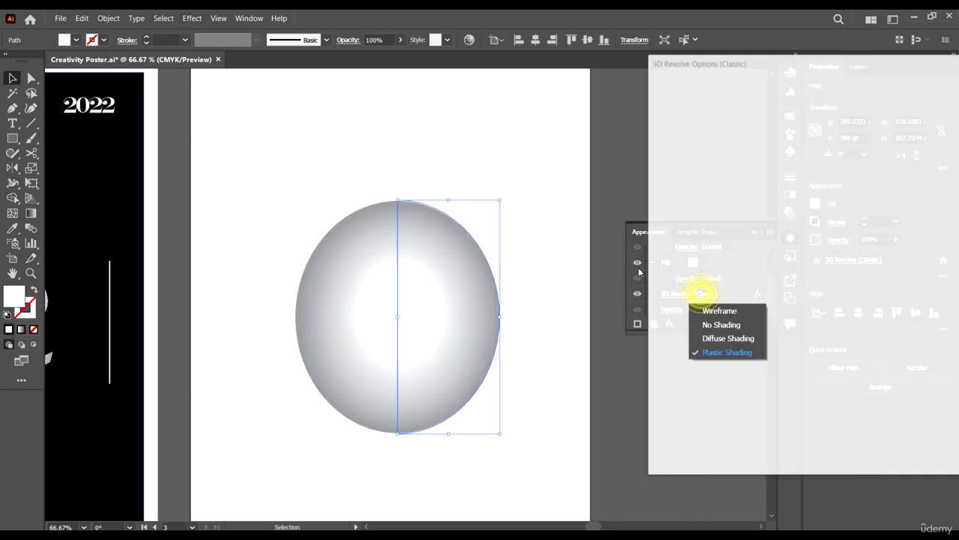
pyautogui.moveTo(833, 62); pyautogui.dragTo(809, 63)
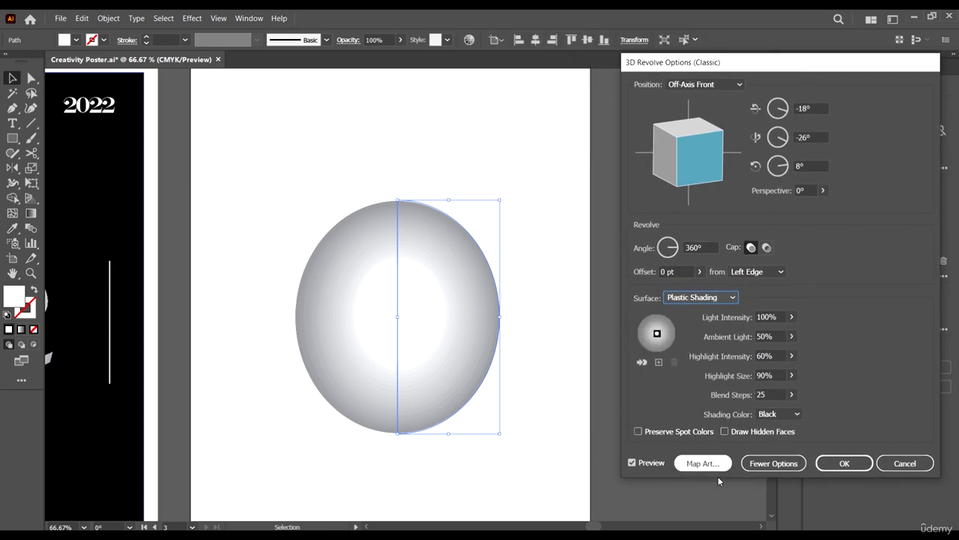
pyautogui.click(698, 463)
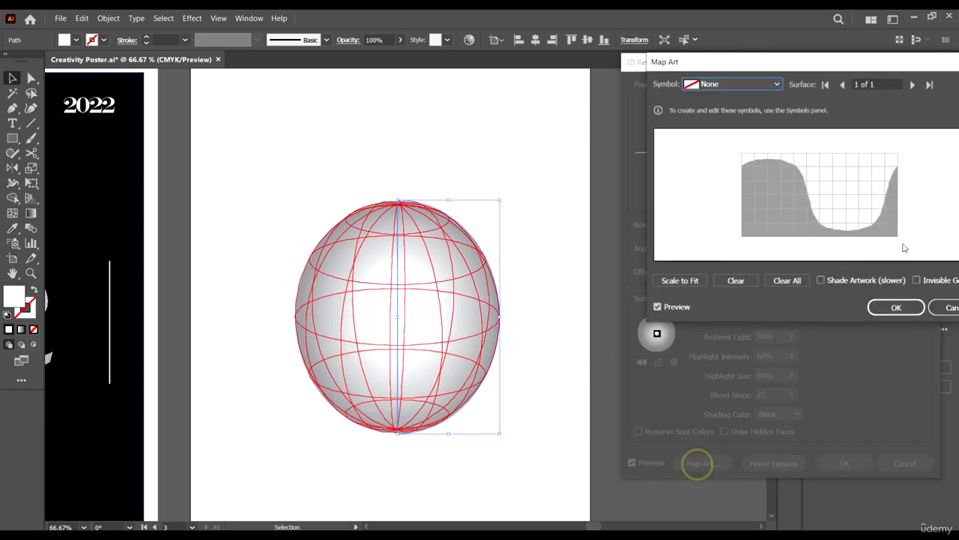
# Map the New Symbol onto the sphere's surface, center it on the visible side, enable Invisible Geometry and apply the effect.
pyautogui.moveTo(901, 62); pyautogui.dragTo(833, 79)
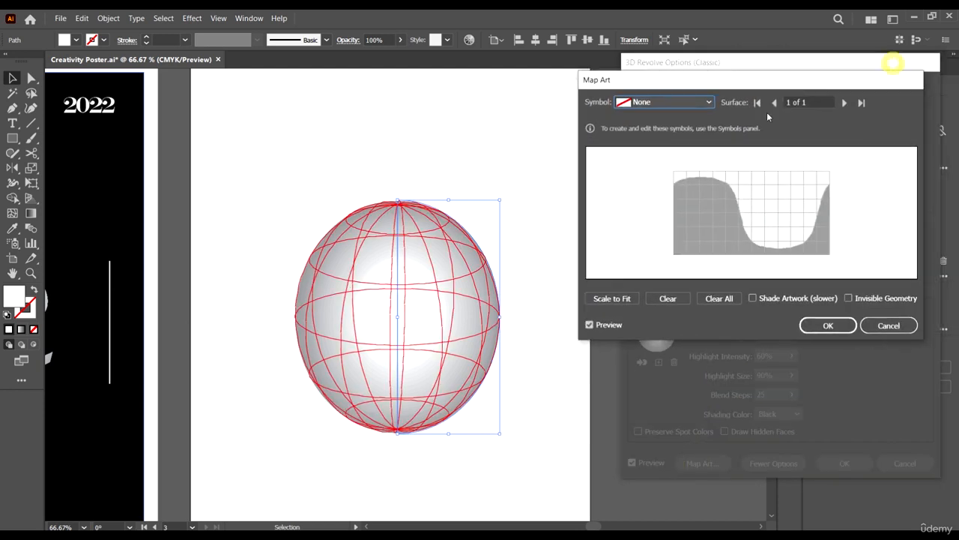
pyautogui.click(674, 110)
pyautogui.click(688, 213)
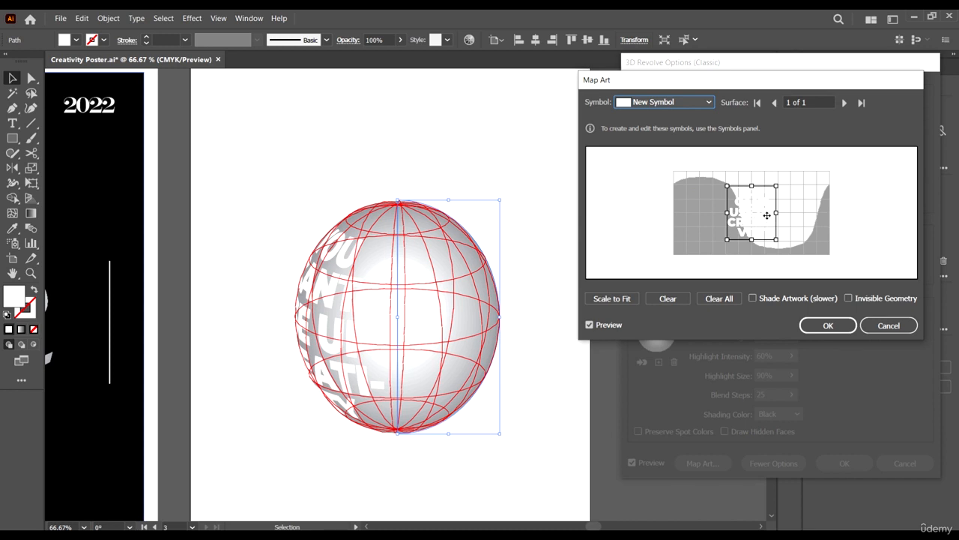
pyautogui.moveTo(767, 216); pyautogui.dragTo(793, 208)
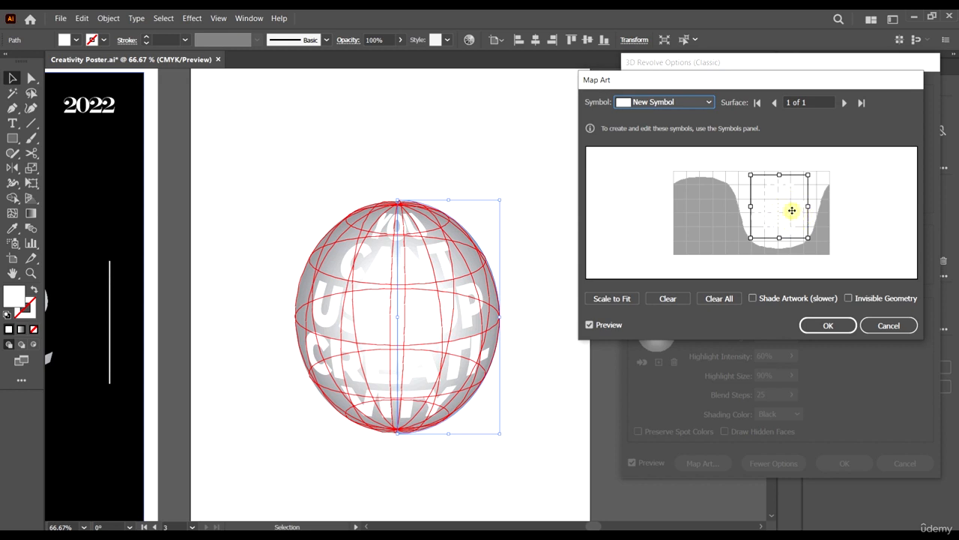
pyautogui.moveTo(791, 211); pyautogui.dragTo(792, 213)
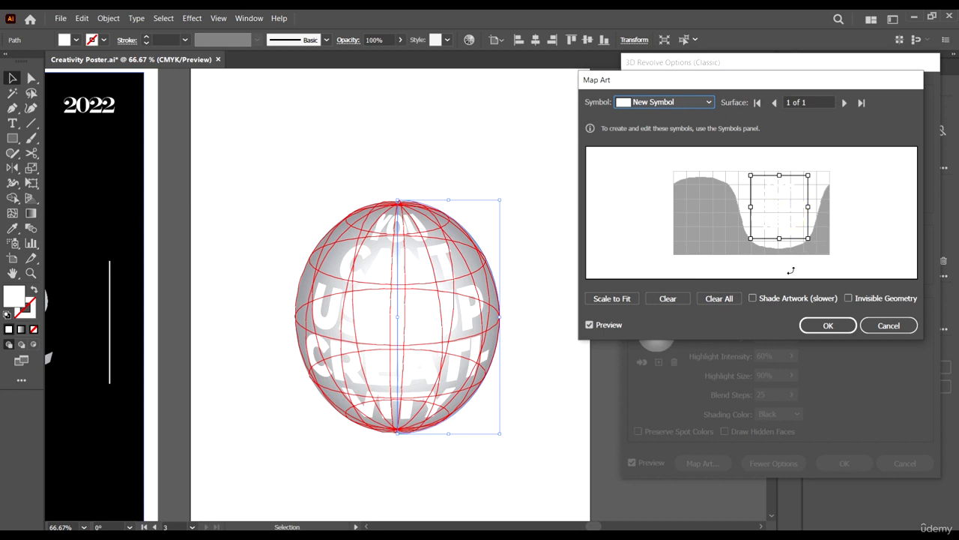
pyautogui.click(859, 298)
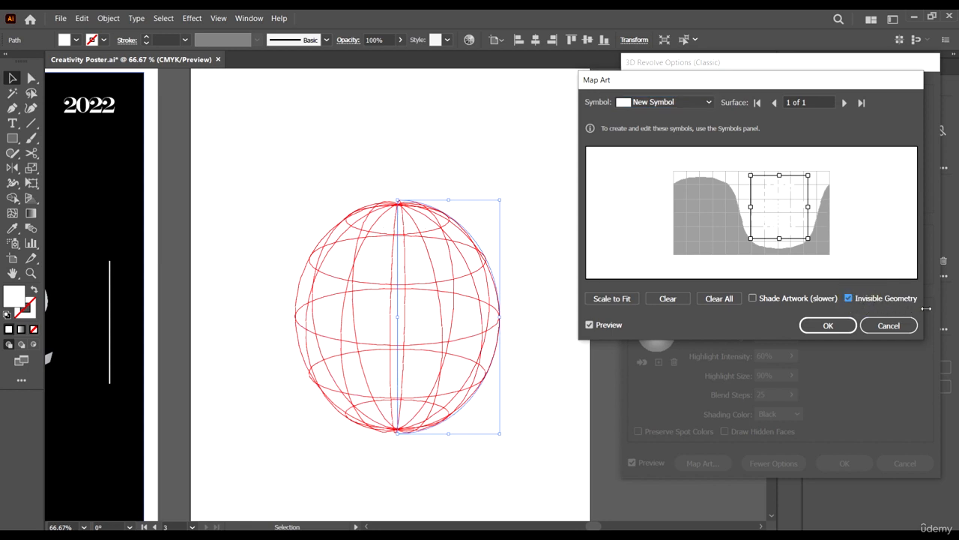
pyautogui.click(832, 327)
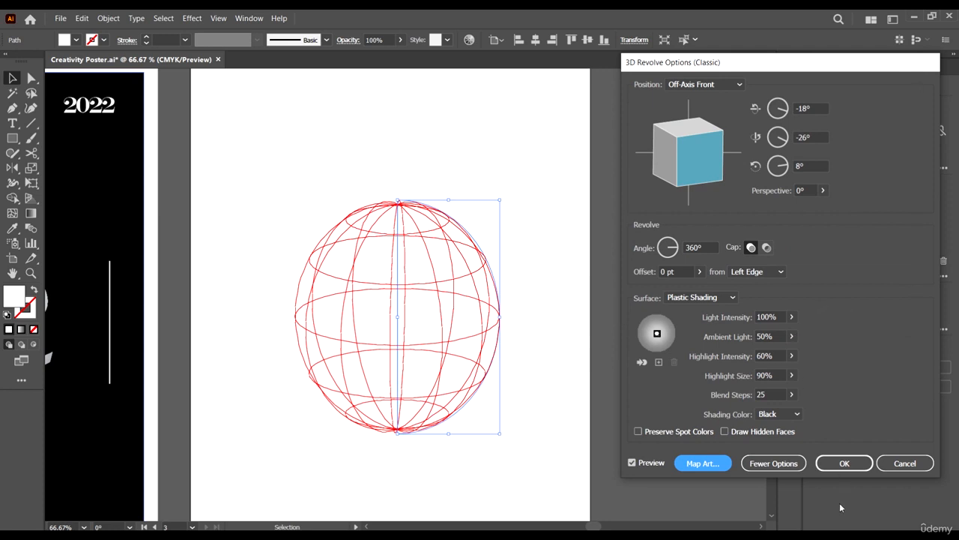
pyautogui.click(844, 463)
pyautogui.hotkey('ctrl', 'alt', '0')
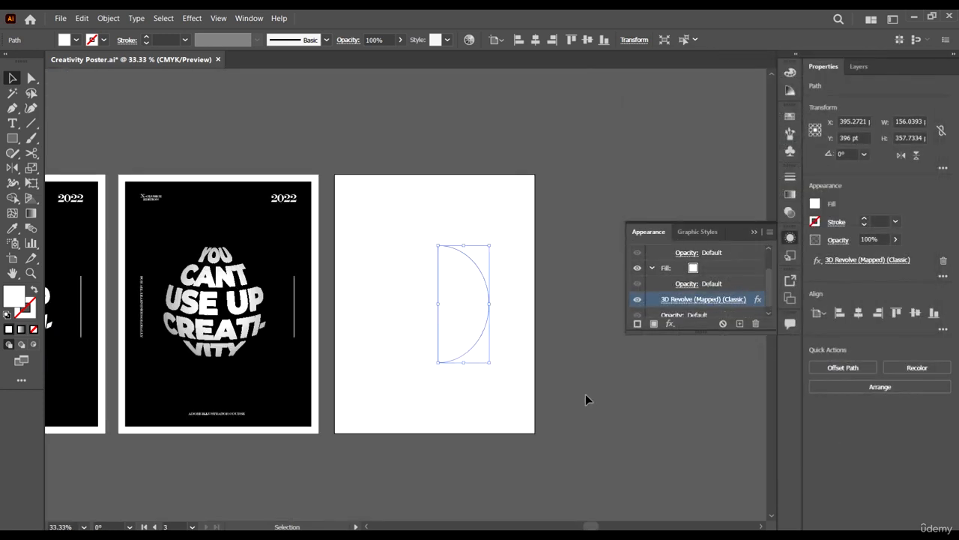
# Place a black artboard-sized background rectangle onto the third artboard behind the sphere.
pyautogui.click(585, 395)
pyautogui.scroll(2, 587, 369)
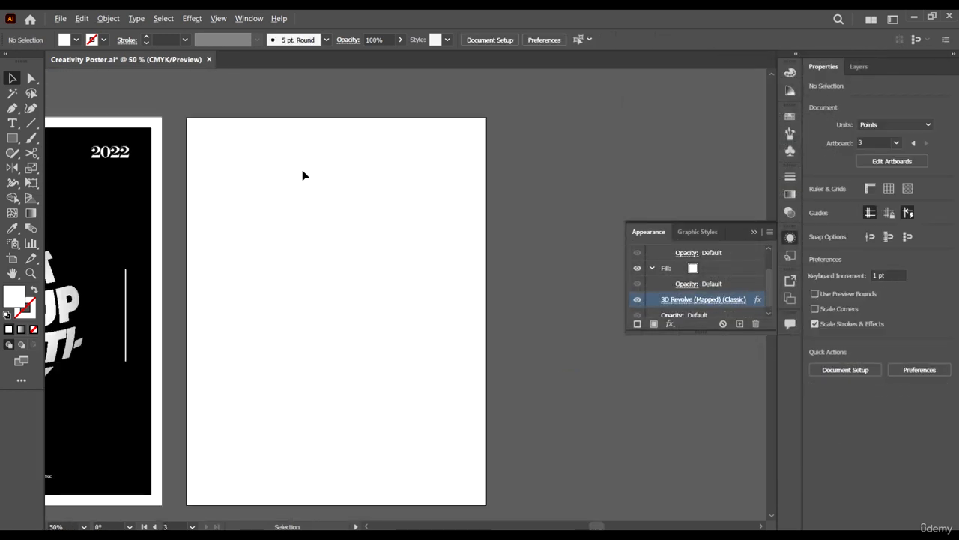
pyautogui.click(153, 129)
pyautogui.moveTo(140, 184); pyautogui.dragTo(466, 215)
pyautogui.hscroll(-1, 567, 327)
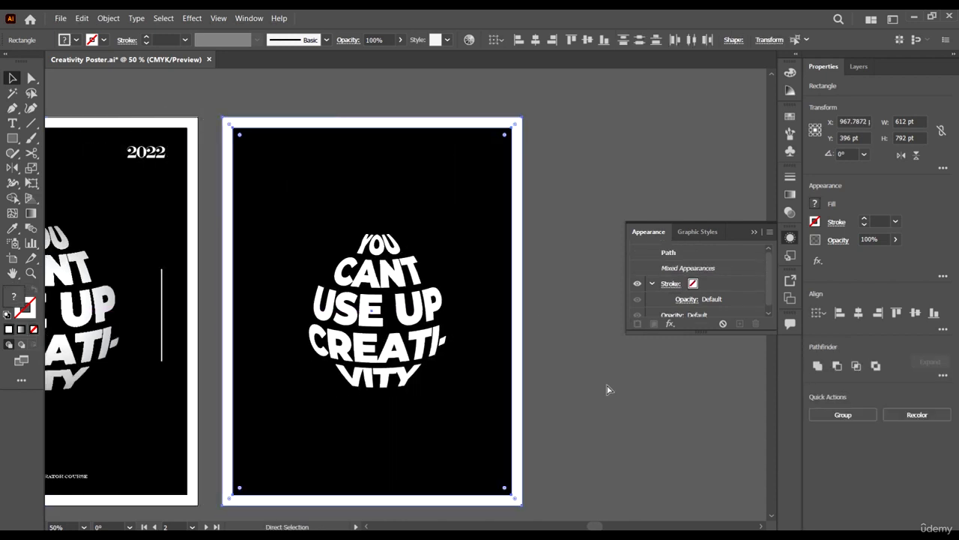
# Zoom and pan across the artboards to compare the new sphere with the reference posters.
pyautogui.scroll(1, 600, 374)
pyautogui.scroll(-2, 592, 360)
pyautogui.hscroll(-2, 584, 367)
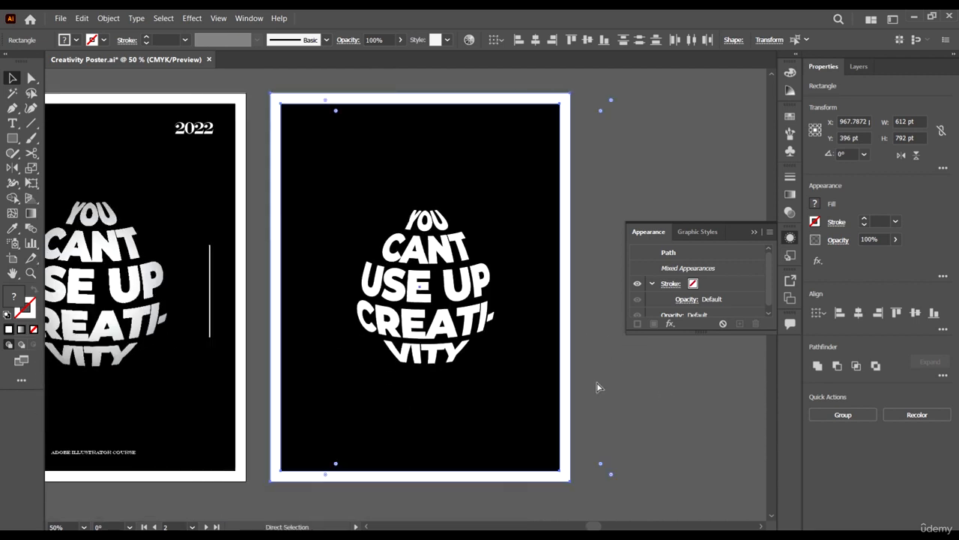
pyautogui.click(661, 380)
pyautogui.scroll(-2, 661, 380)
pyautogui.scroll(3, 594, 379)
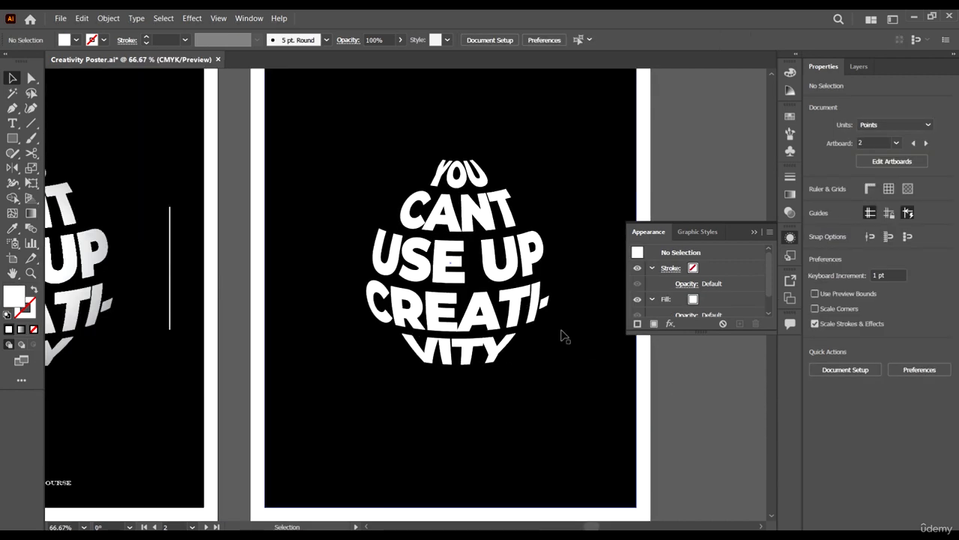
pyautogui.scroll(-2, 505, 299)
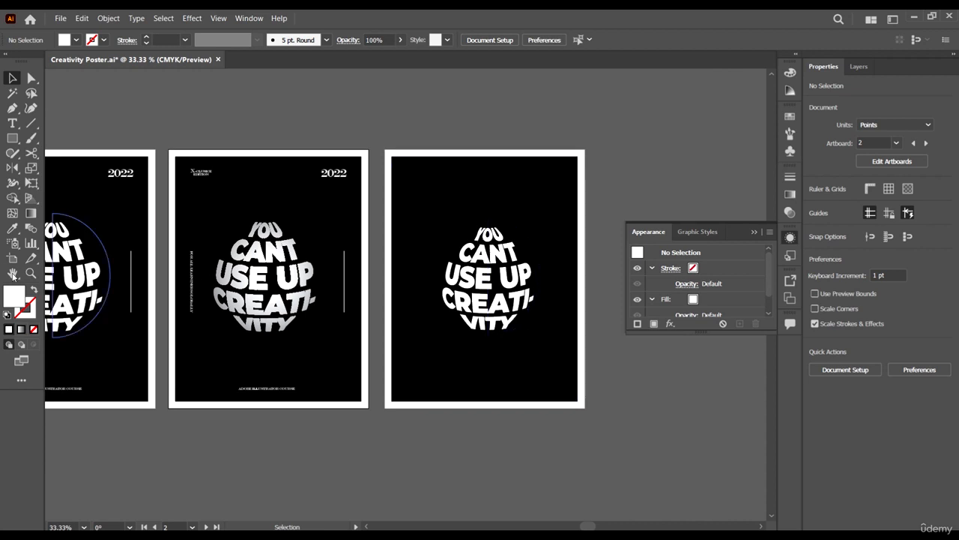
pyautogui.click(90, 280)
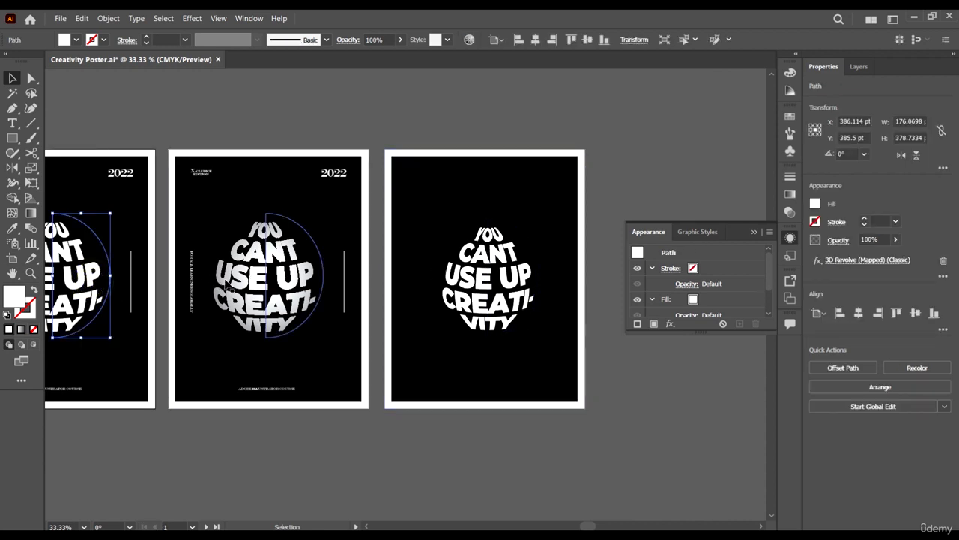
# Reopen the new sphere's 3D Revolve settings and enable Shade Artwork in Map Art.
pyautogui.click(520, 284)
pyautogui.scroll(1, 520, 285)
pyautogui.scroll(-1, 720, 297)
pyautogui.click(723, 296)
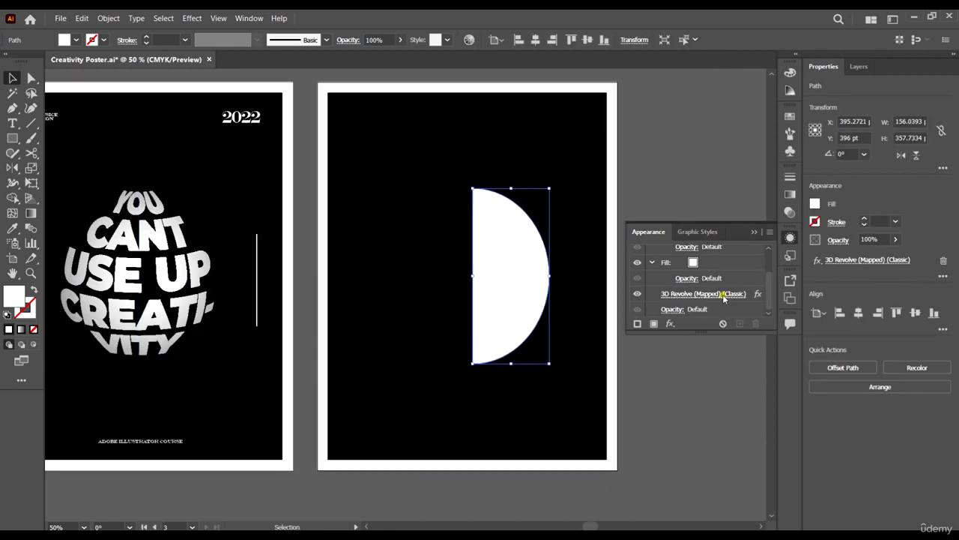
pyautogui.click(702, 463)
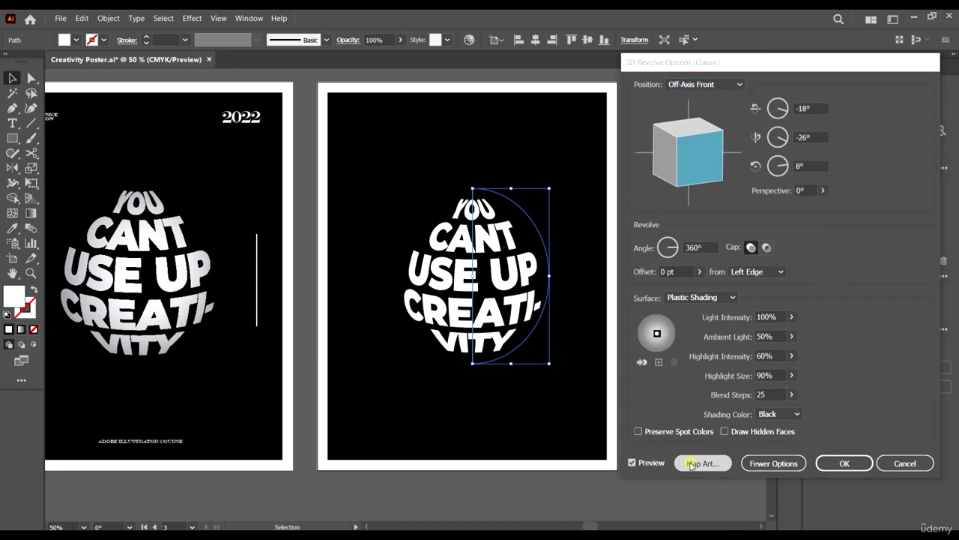
pyautogui.click(809, 281)
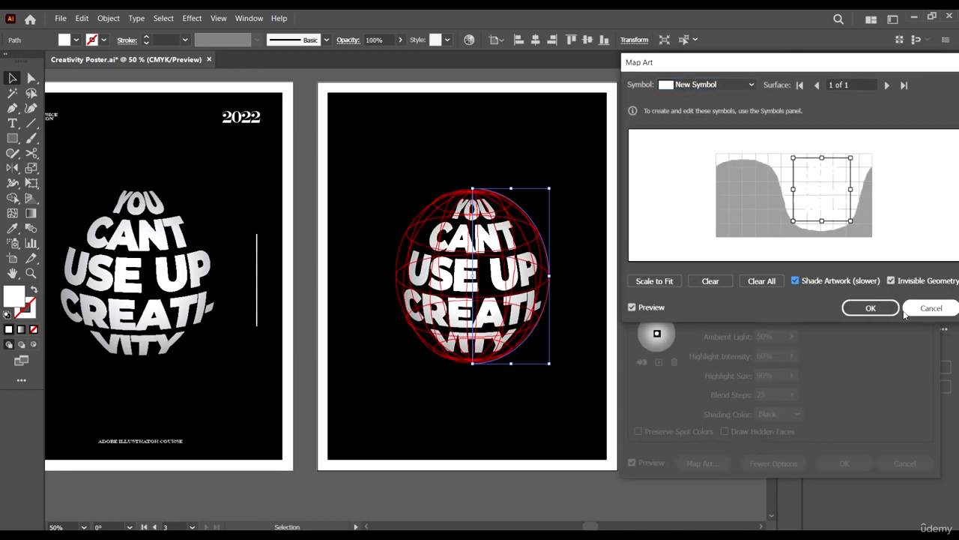
pyautogui.click(871, 308)
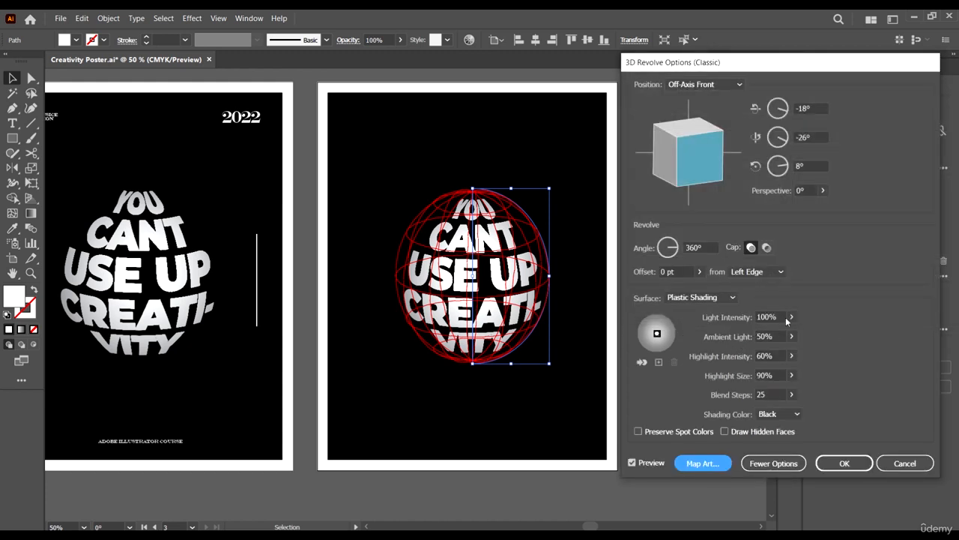
# Lower the Light Intensity to 66% and the Highlight Intensity to 49%, then apply the 3D Revolve settings.
pyautogui.click(790, 317)
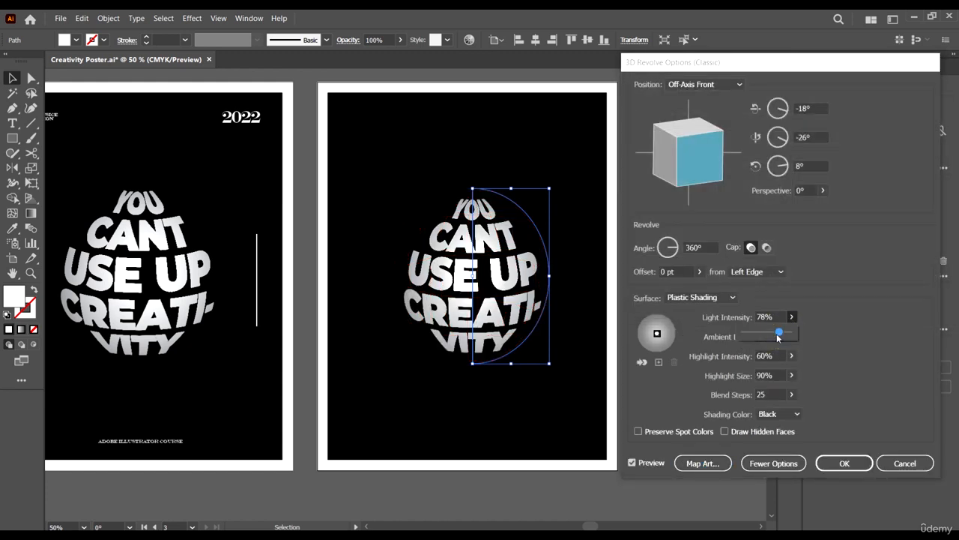
pyautogui.moveTo(782, 335); pyautogui.dragTo(777, 338)
pyautogui.click(791, 355)
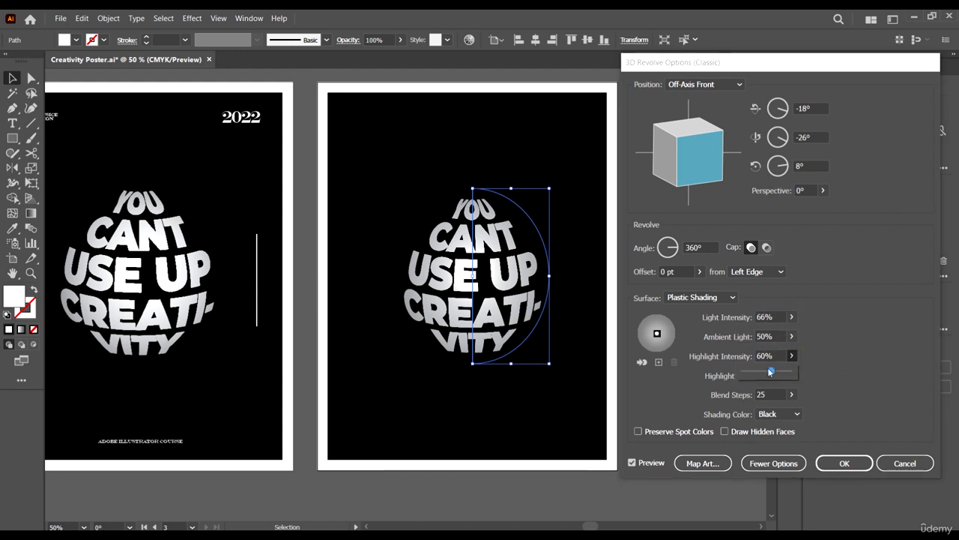
pyautogui.moveTo(763, 372); pyautogui.dragTo(768, 372)
pyautogui.click(845, 380)
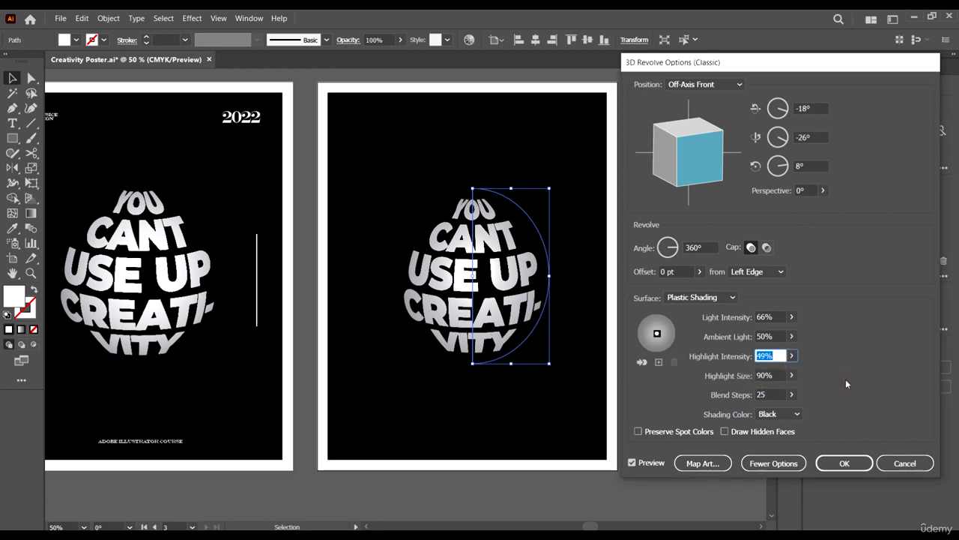
pyautogui.click(791, 378)
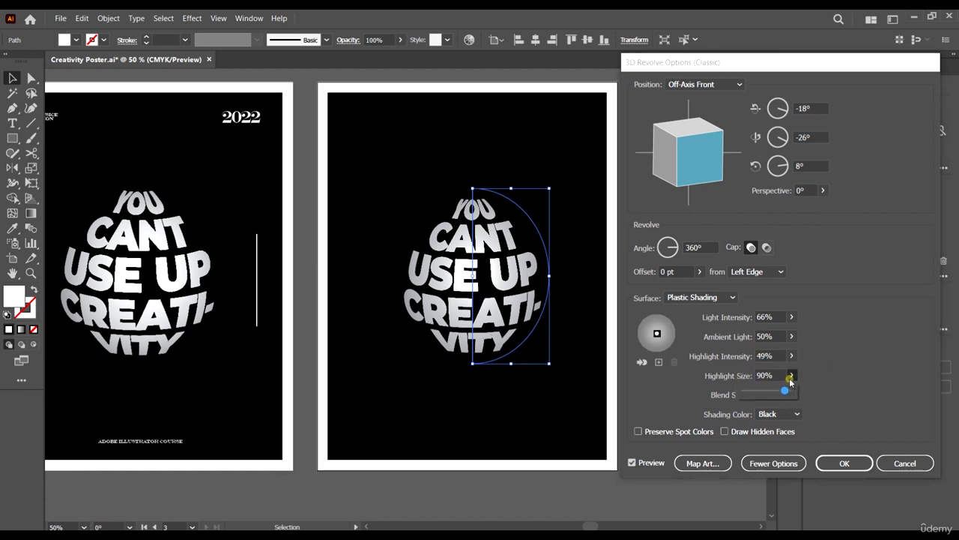
pyautogui.click(845, 462)
pyautogui.click(718, 408)
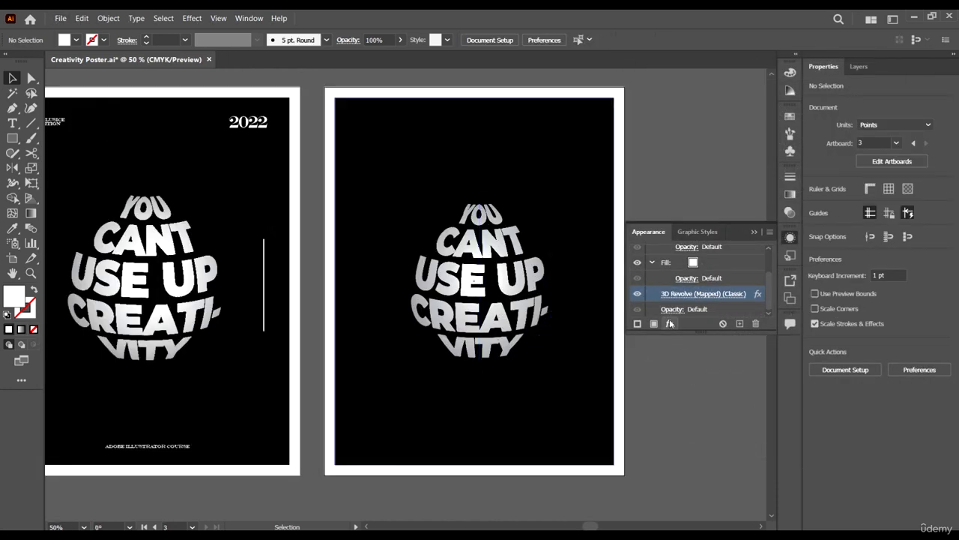
# Reopen the sphere's 3D Revolve Map Art settings and turn Shade Artwork off, applying the change.
pyautogui.click(462, 278)
pyautogui.click(484, 249)
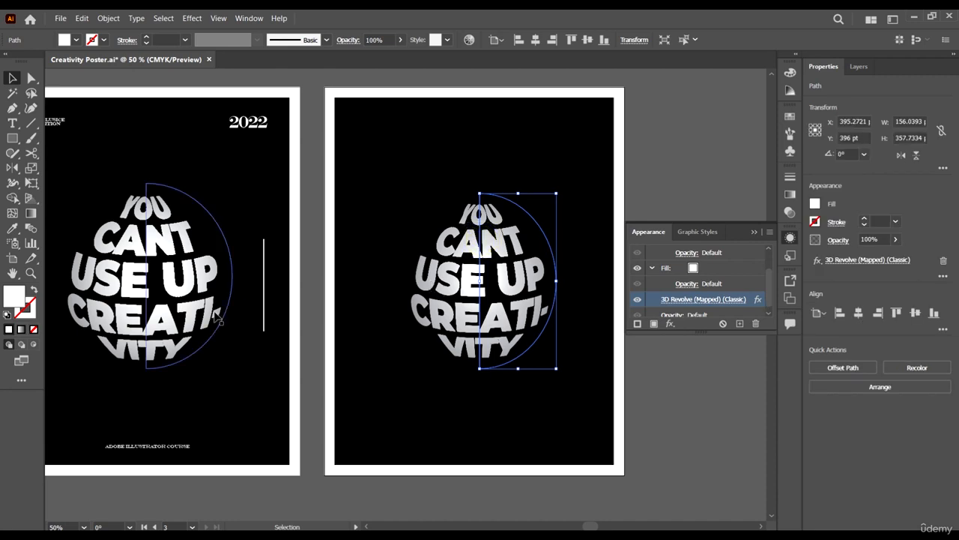
pyautogui.click(721, 300)
pyautogui.click(719, 298)
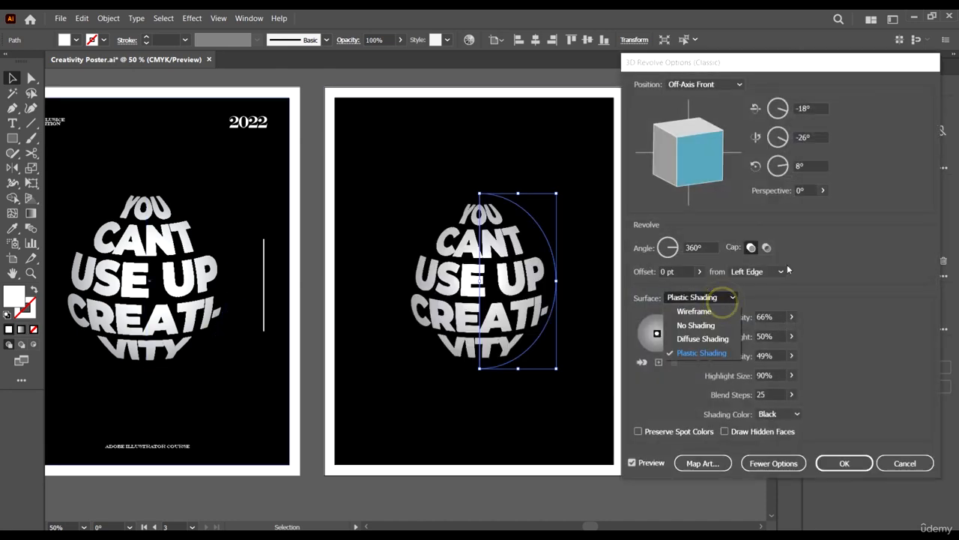
pyautogui.click(921, 392)
pyautogui.click(709, 463)
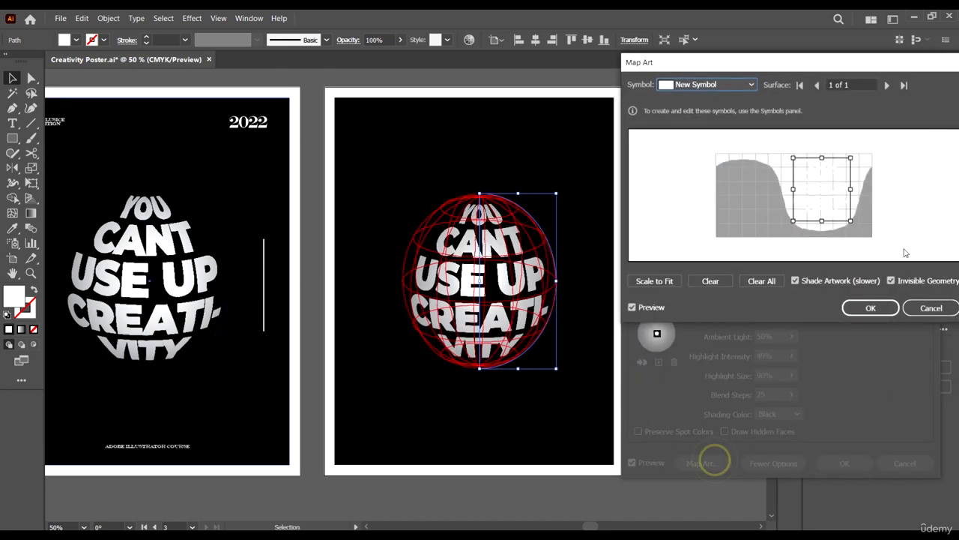
pyautogui.click(869, 306)
pyautogui.click(843, 462)
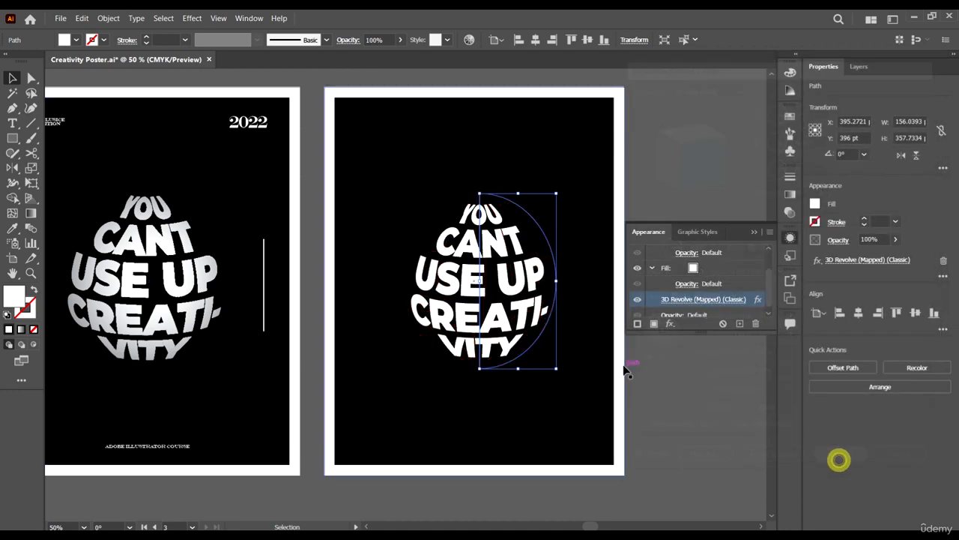
# Copy the poster's text and line group from the second artboard onto the third artboard and center it horizontally.
pyautogui.hotkey('ctrl', '-')
pyautogui.hotkey('ctrl', '-')
pyautogui.click(604, 388)
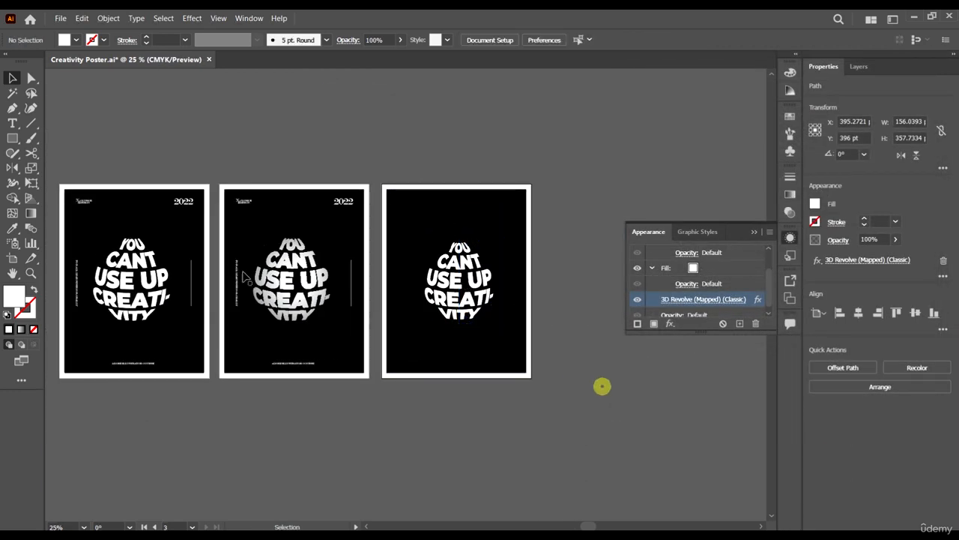
pyautogui.hotkey('ctrl', '+')
pyautogui.hscroll(2, 374, 224)
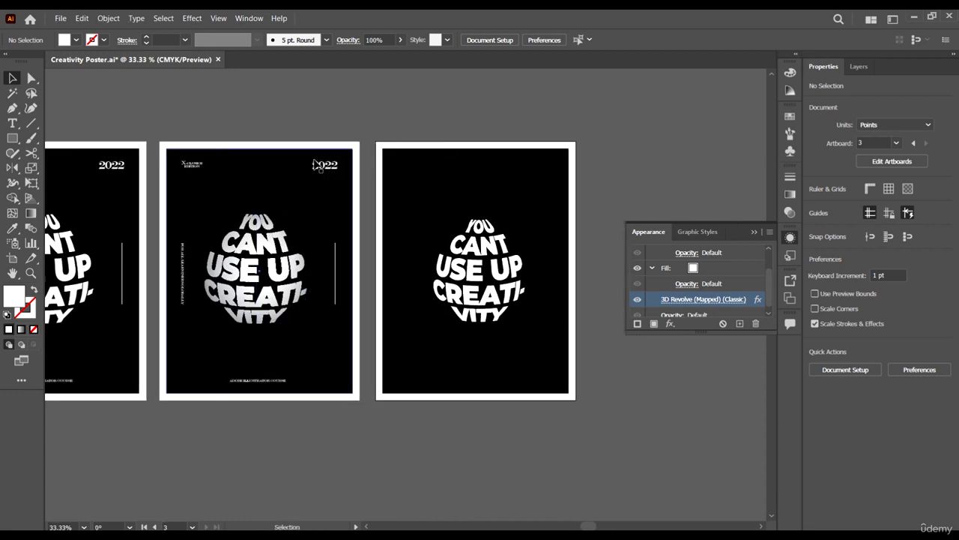
pyautogui.click(324, 170)
pyautogui.click(323, 166)
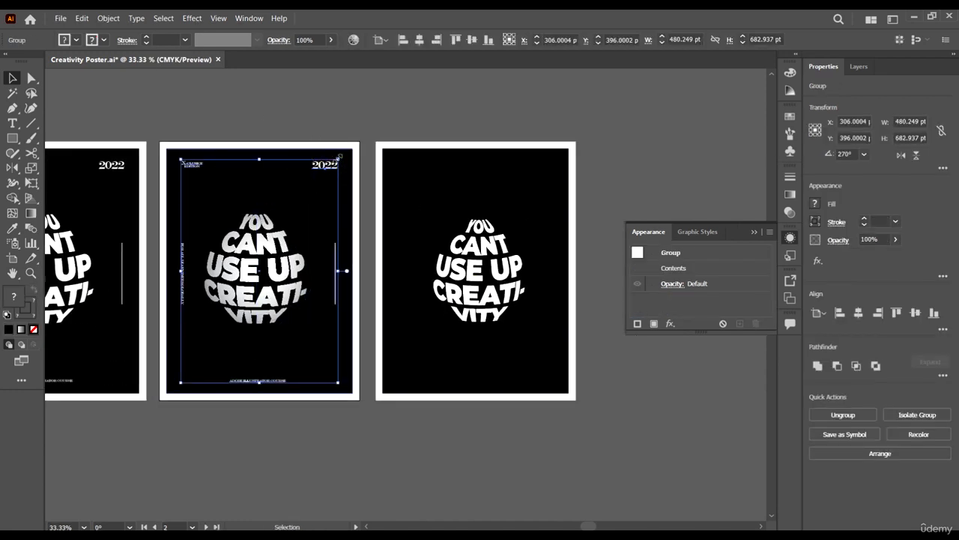
pyautogui.moveTo(332, 168); pyautogui.dragTo(553, 176)
pyautogui.click(532, 188)
pyautogui.click(547, 163)
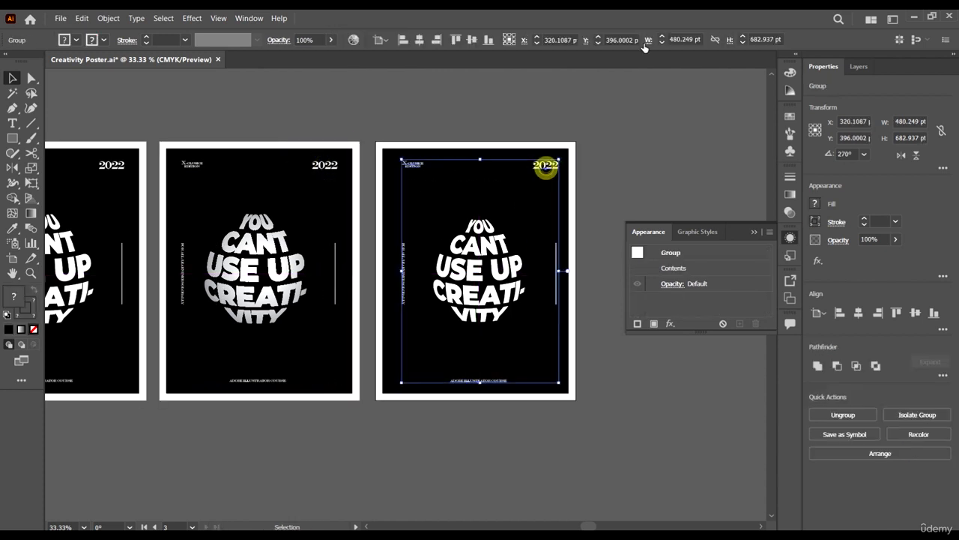
pyautogui.click(418, 40)
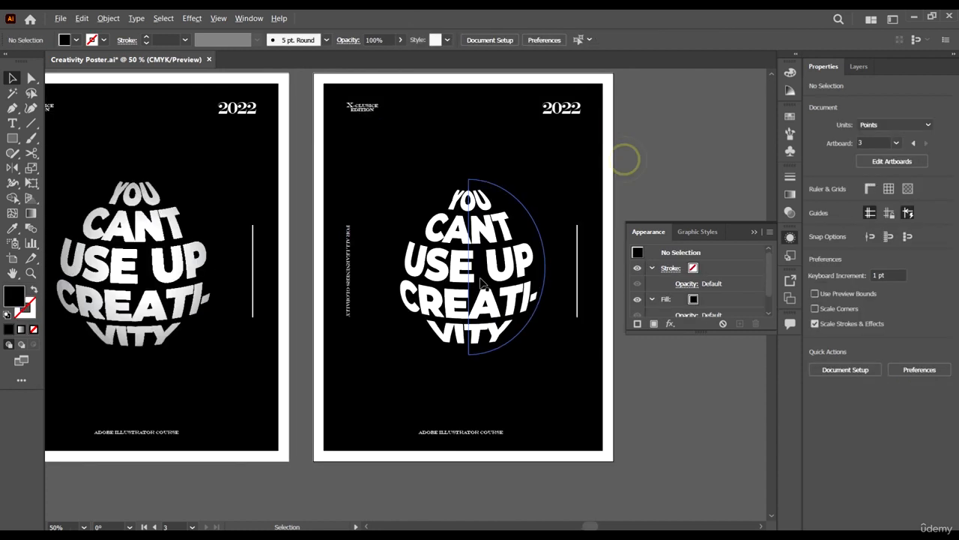
# Slightly enlarge the sphere from its top-right corner.
pyautogui.click(497, 253)
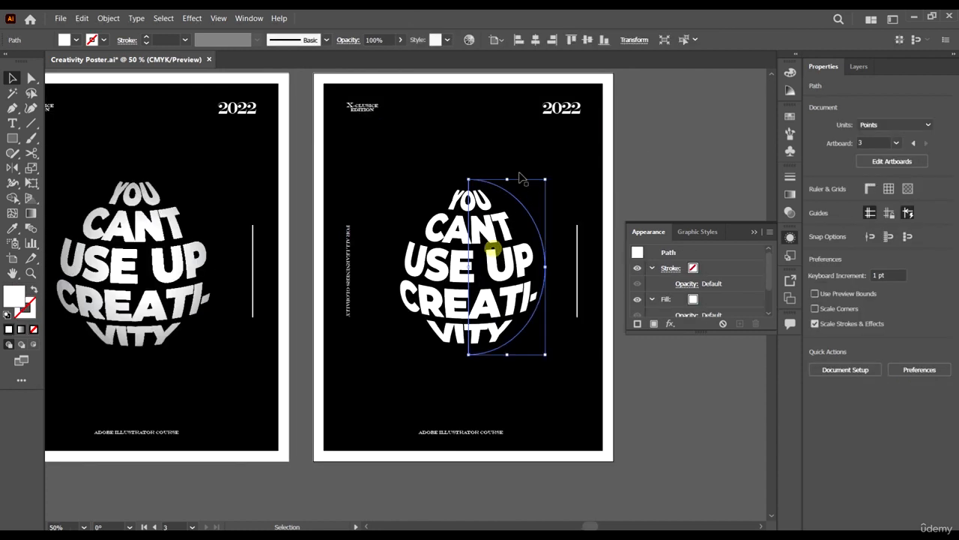
pyautogui.moveTo(545, 179); pyautogui.dragTo(550, 173)
pyautogui.click(632, 145)
pyautogui.scroll(-3, 634, 174)
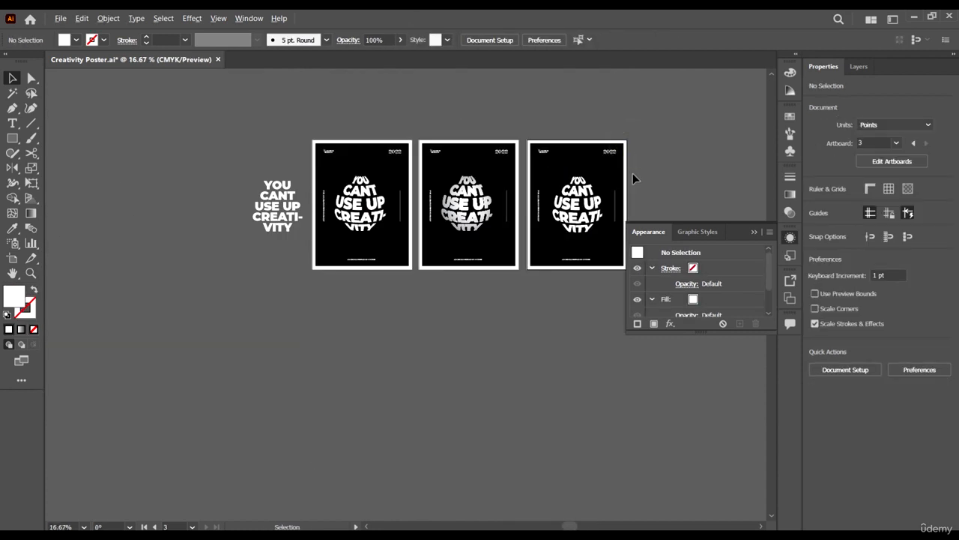
# Zoom and pan across the artboards to compare the finished poster with the reference posters.
pyautogui.hscroll(2, 625, 174)
pyautogui.scroll(3, 564, 208)
pyautogui.scroll(1, 563, 215)
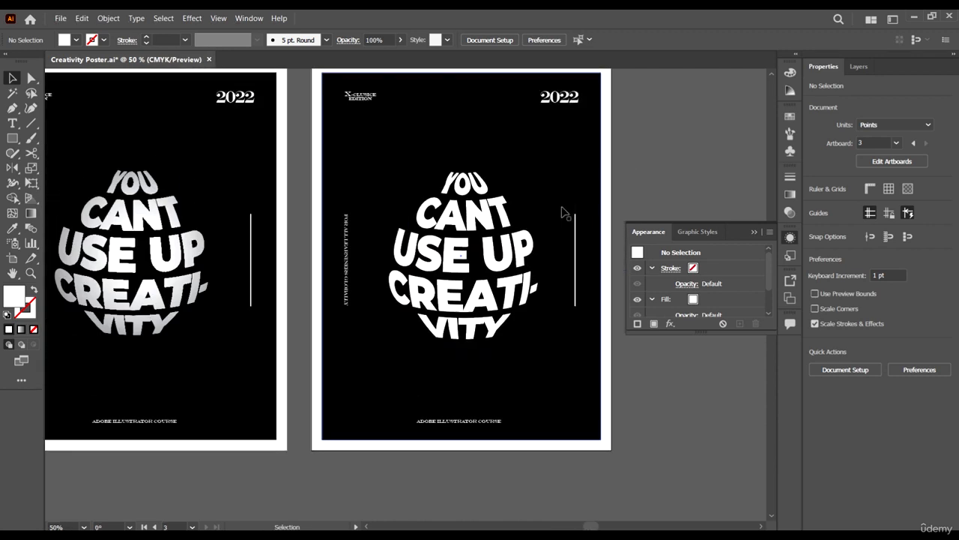
pyautogui.scroll(1, 556, 206)
pyautogui.hscroll(2, 557, 208)
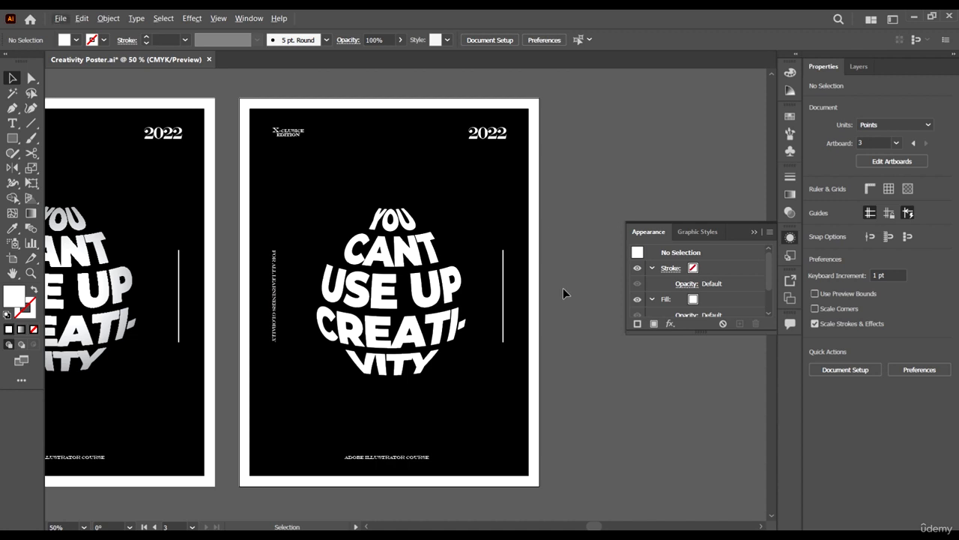
pyautogui.scroll(-2, 563, 284)
pyautogui.scroll(-1, 517, 296)
pyautogui.scroll(1, 461, 305)
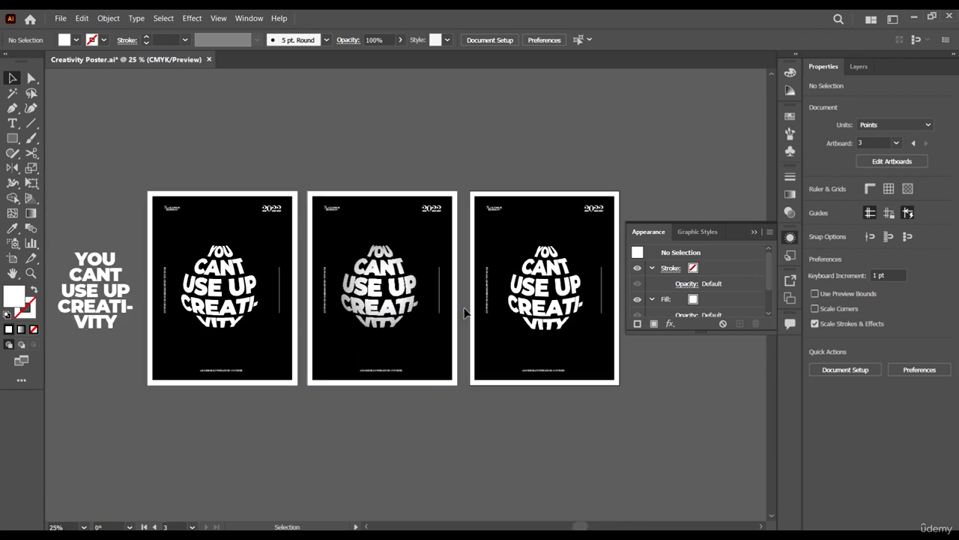
pyautogui.scroll(-1, 465, 313)
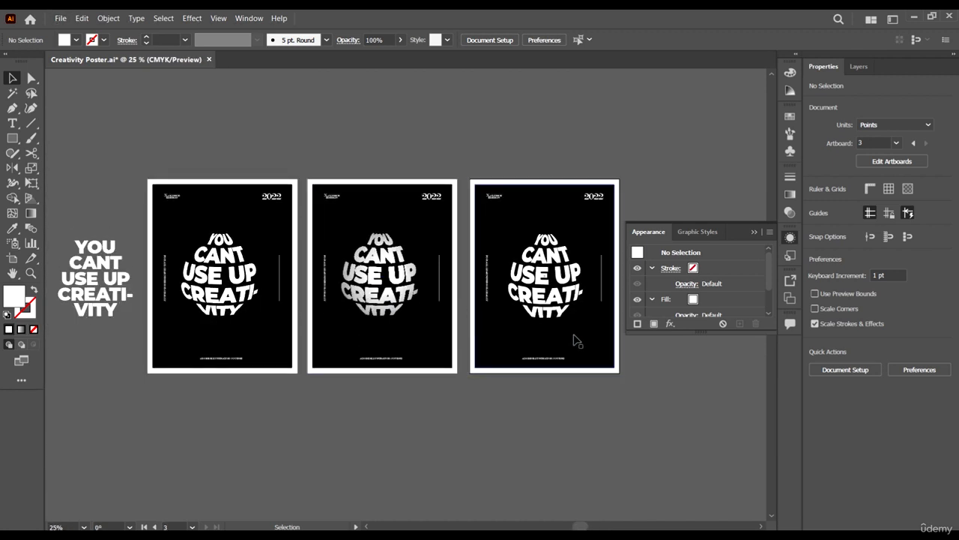
pyautogui.hscroll(1, 577, 341)
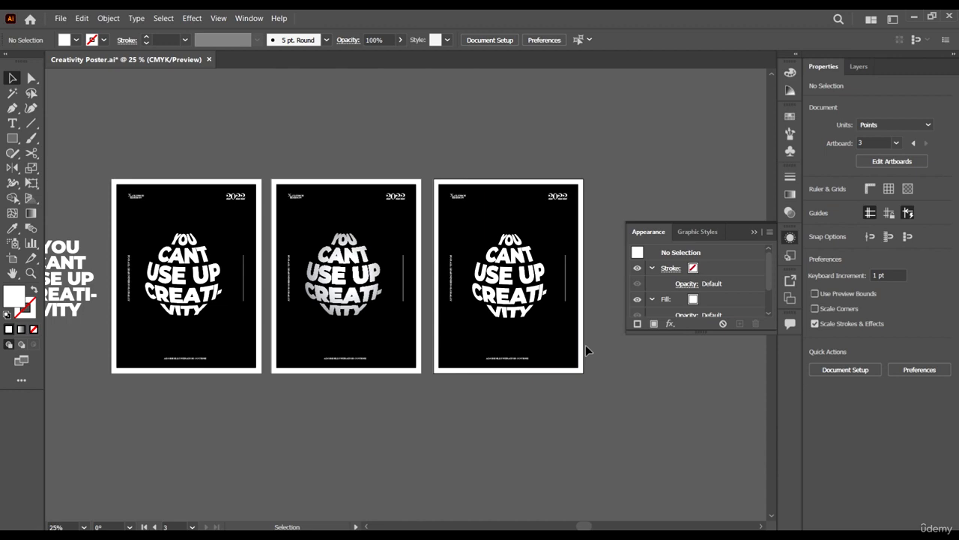